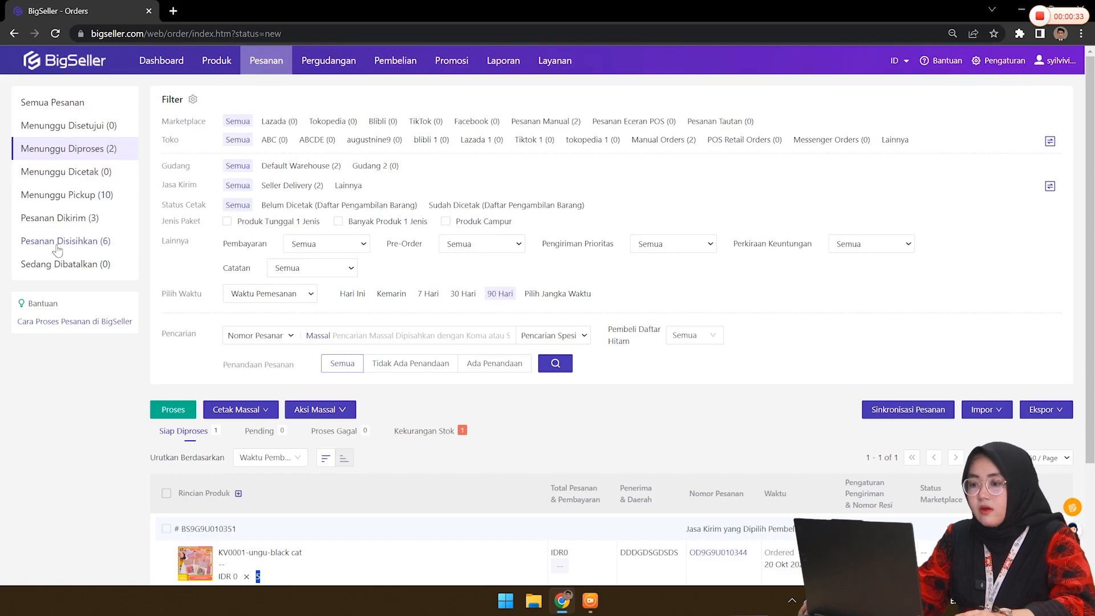
- Scroll down the Menunggu Diproses list to show the manual order with its two KV0001 items
{"action": "scroll", "coordinate": [51, 250], "scroll_direction": "down", "scroll_amount": 3}
- Tick the manual order, set it aside with Aksi Massal > Sisihkan Pesanan, and close the result
{"action": "scroll", "coordinate": [285, 213], "scroll_direction": "up", "scroll_amount": 3}
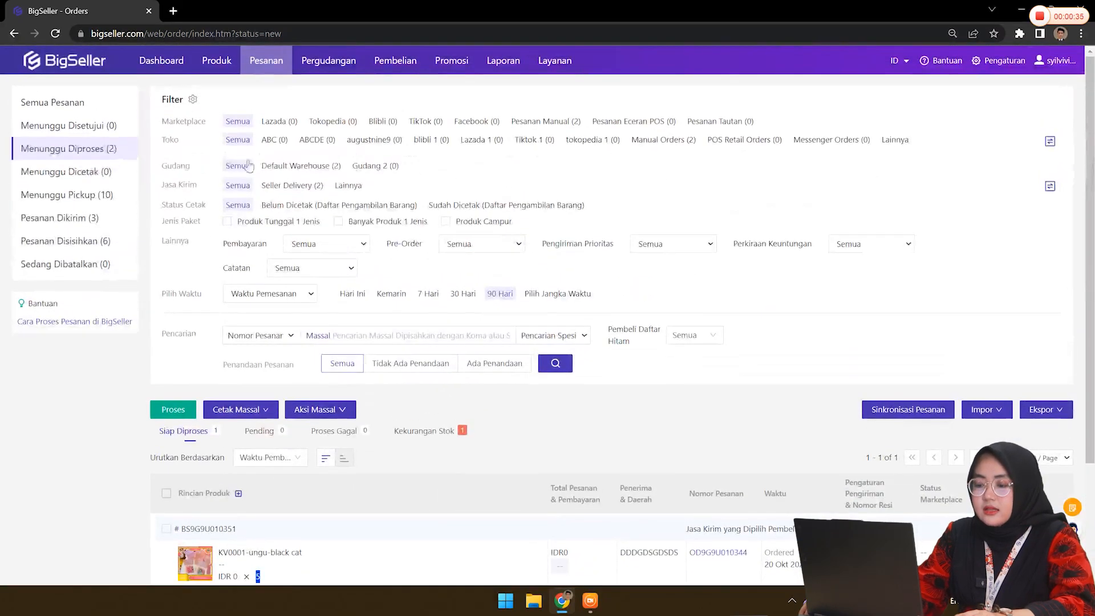
{"action": "scroll", "coordinate": [234, 219], "scroll_direction": "down", "scroll_amount": 3}
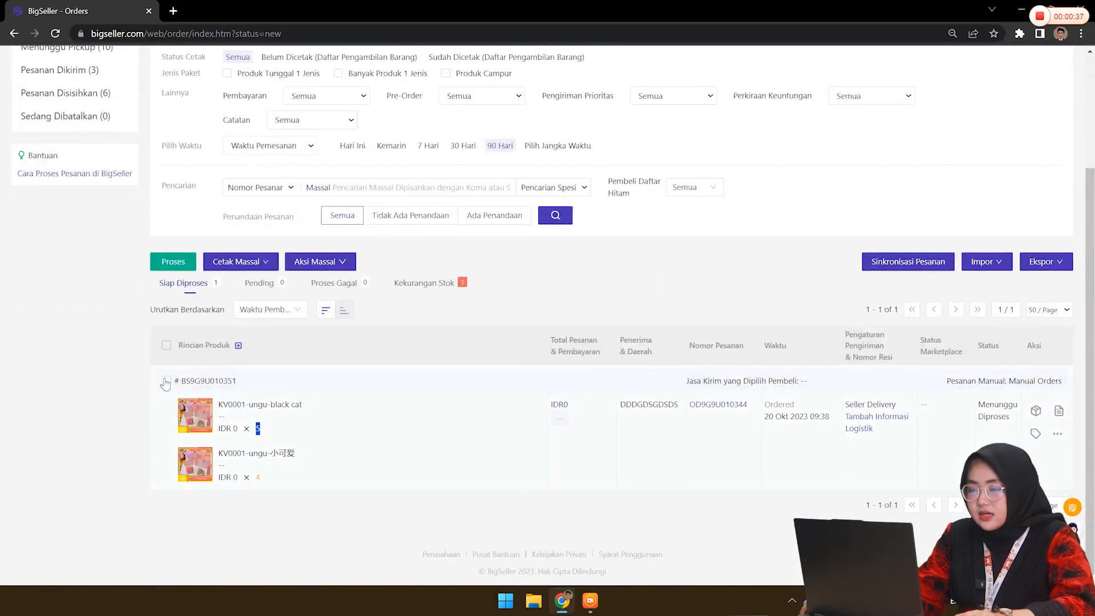
{"action": "left_click", "coordinate": [166, 380]}
{"action": "left_click", "coordinate": [343, 263]}
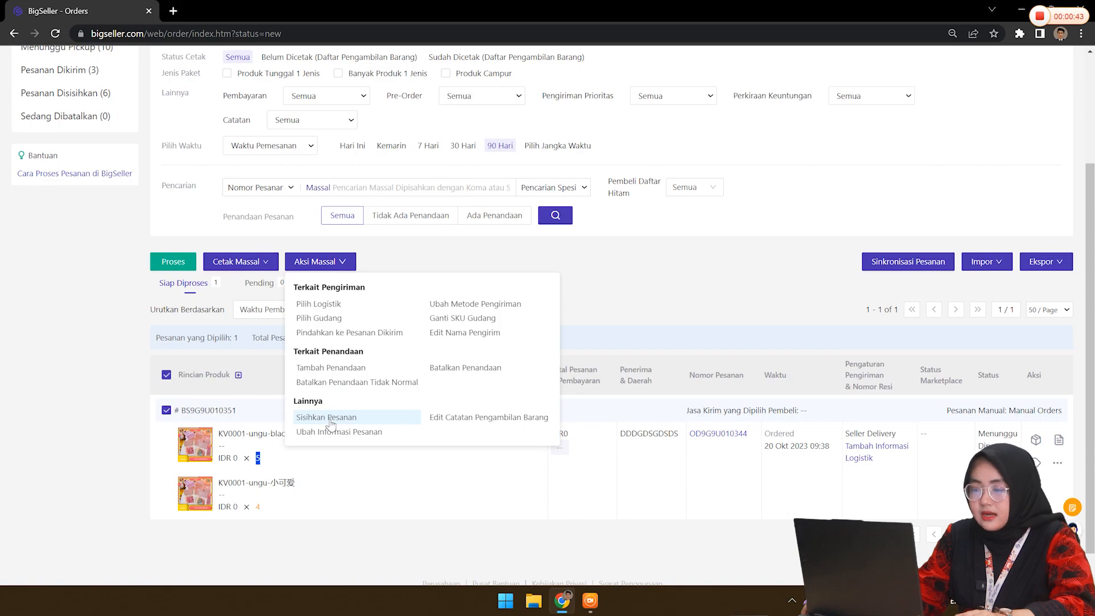
{"action": "scroll", "coordinate": [171, 314], "scroll_direction": "up", "scroll_amount": 3}
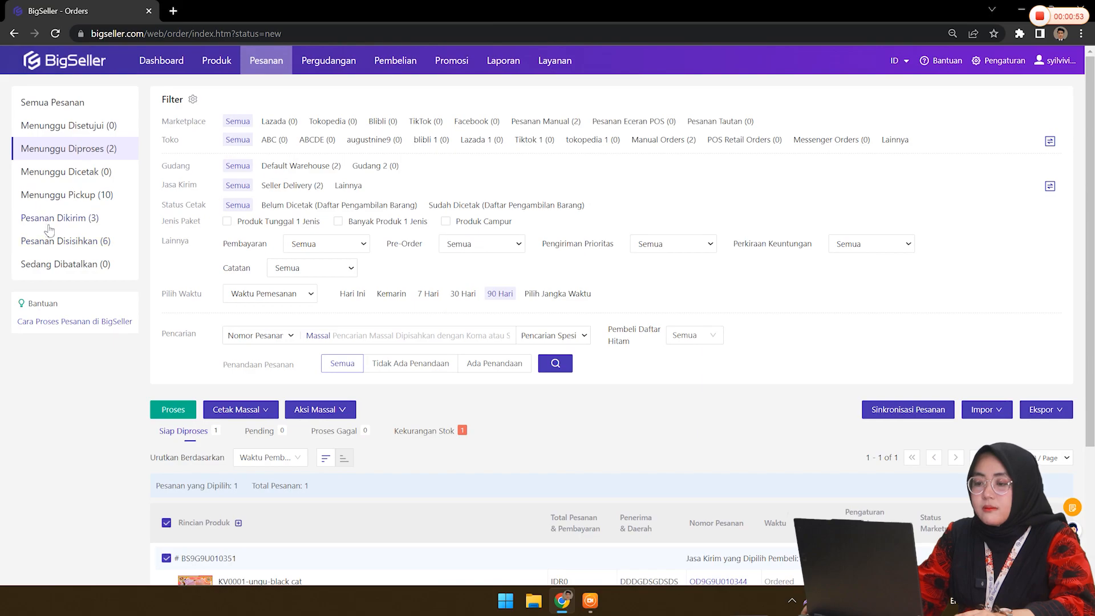
{"action": "scroll", "coordinate": [80, 205], "scroll_direction": "down", "scroll_amount": 3}
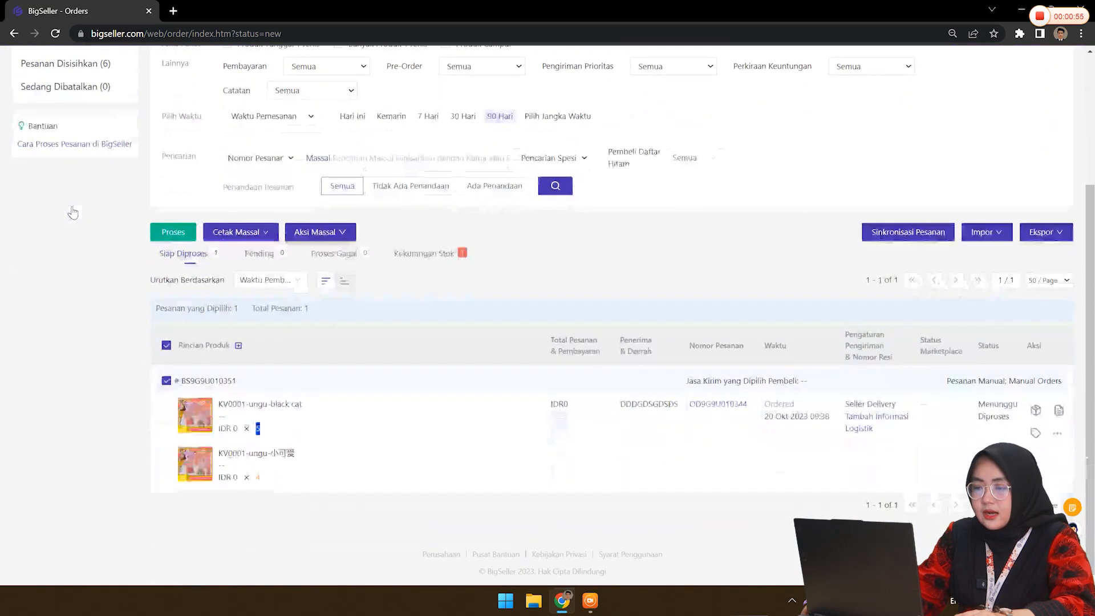
{"action": "scroll", "coordinate": [223, 369], "scroll_direction": "up", "scroll_amount": 5}
{"action": "scroll", "coordinate": [256, 313], "scroll_direction": "down", "scroll_amount": 4}
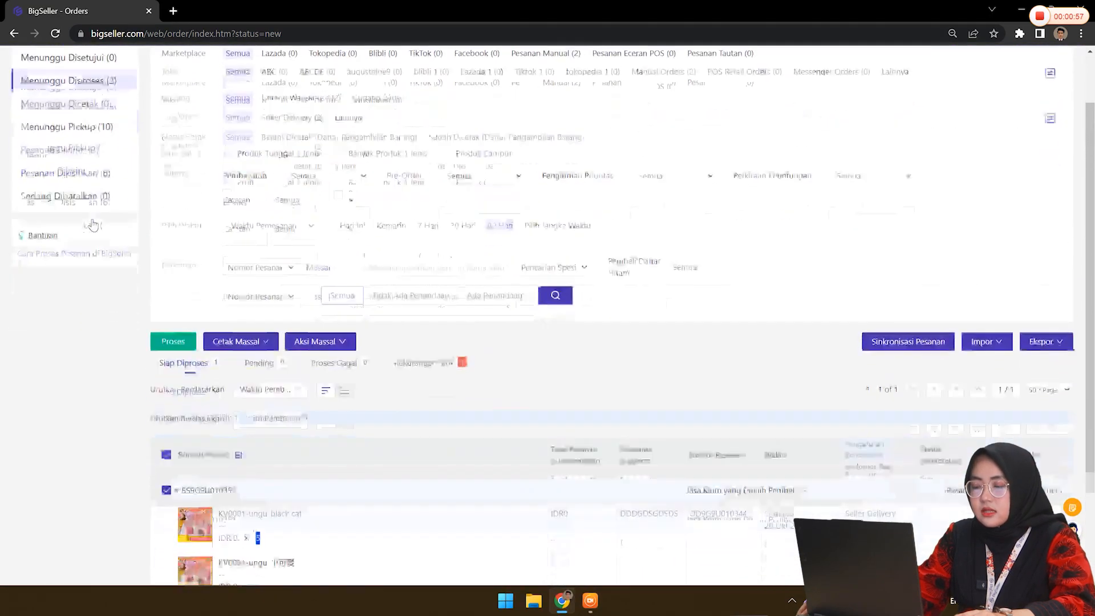
{"action": "mouse_move", "coordinate": [324, 279]}
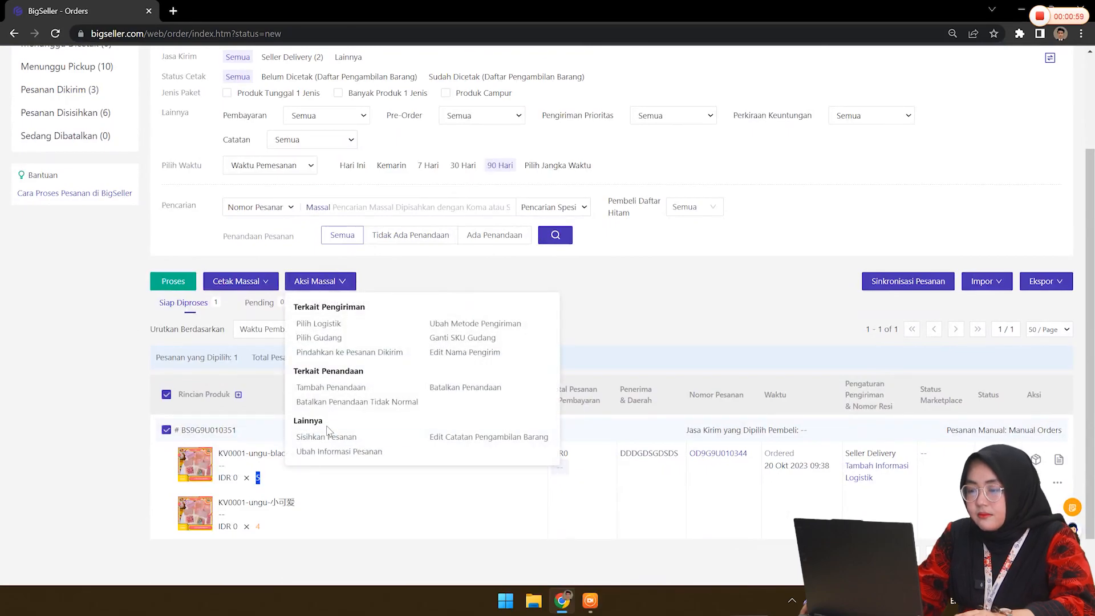
{"action": "left_click", "coordinate": [322, 437]}
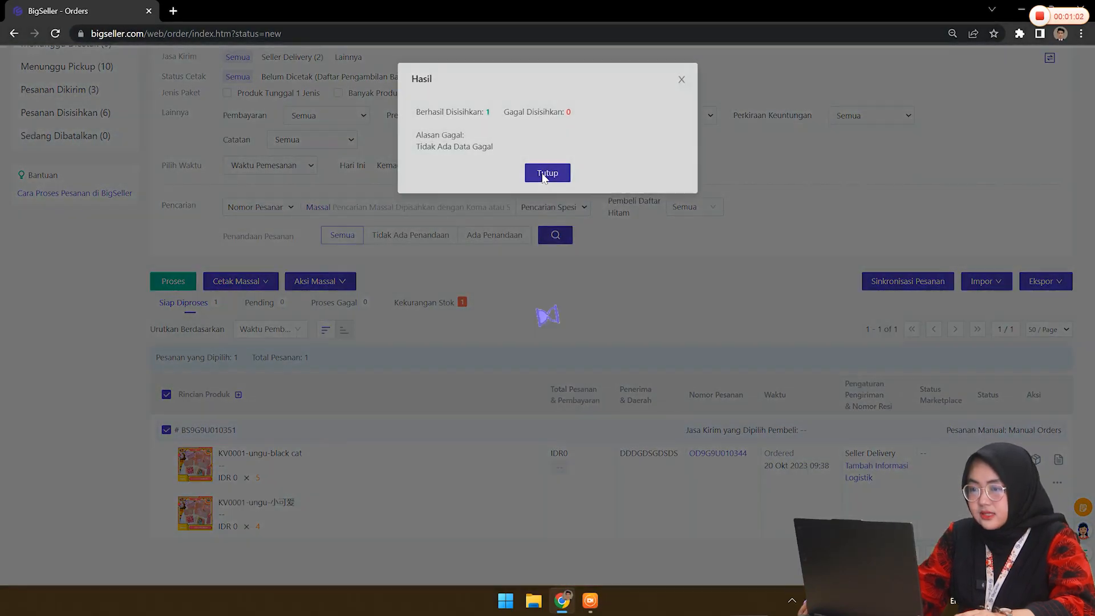
{"action": "left_click", "coordinate": [545, 174]}
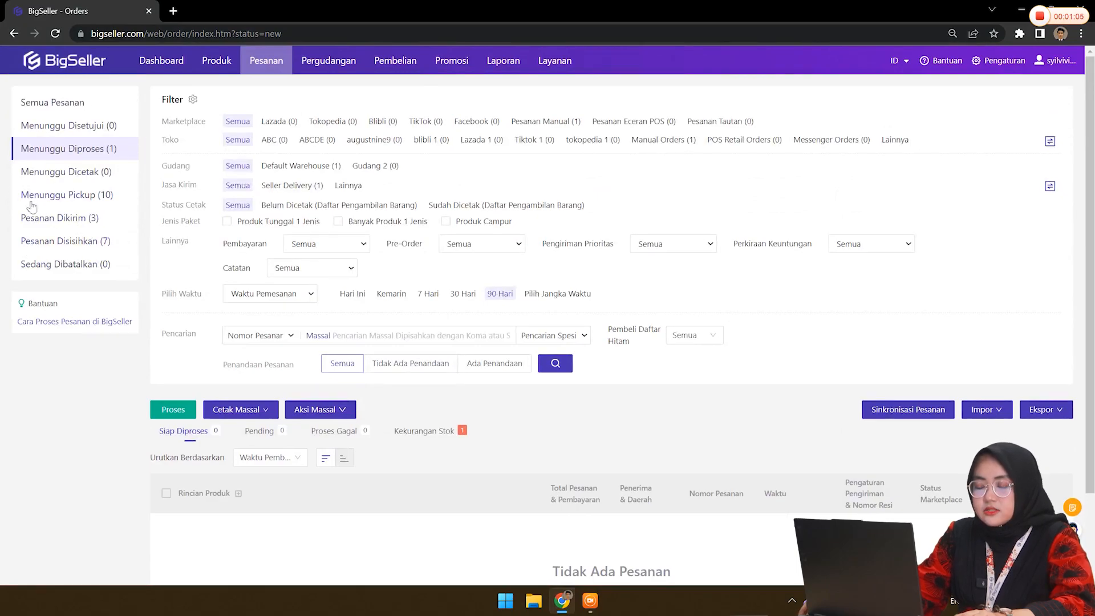
- Go to Pesanan Disisihkan and open the first set-aside KV0001 order's Rincian Pesanan
{"action": "left_click", "coordinate": [48, 241]}
{"action": "scroll", "coordinate": [780, 213], "scroll_direction": "down", "scroll_amount": 2}
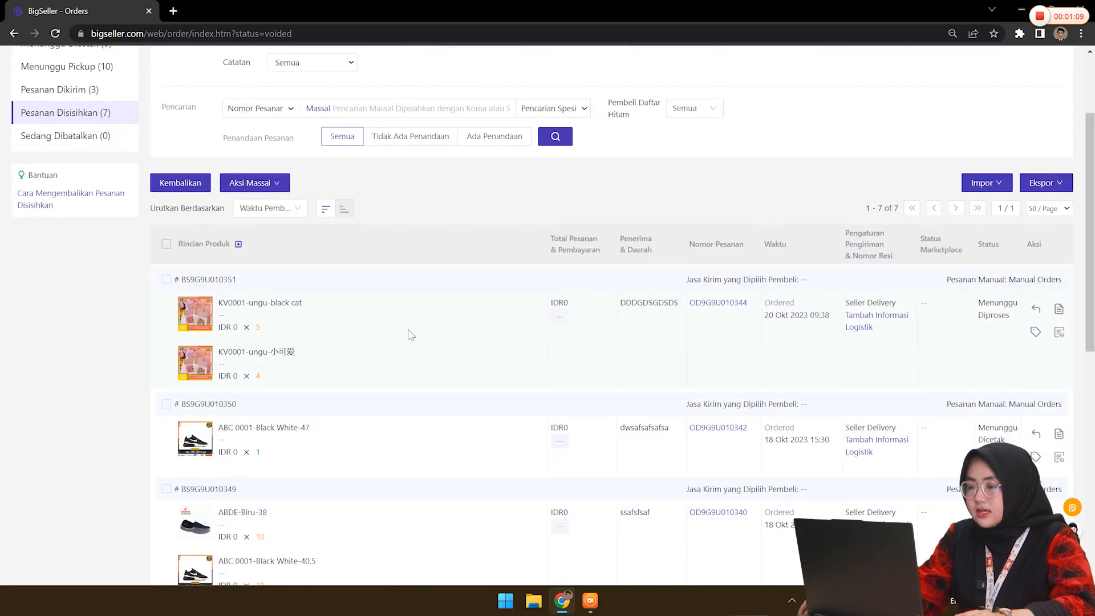
{"action": "left_click", "coordinate": [557, 380]}
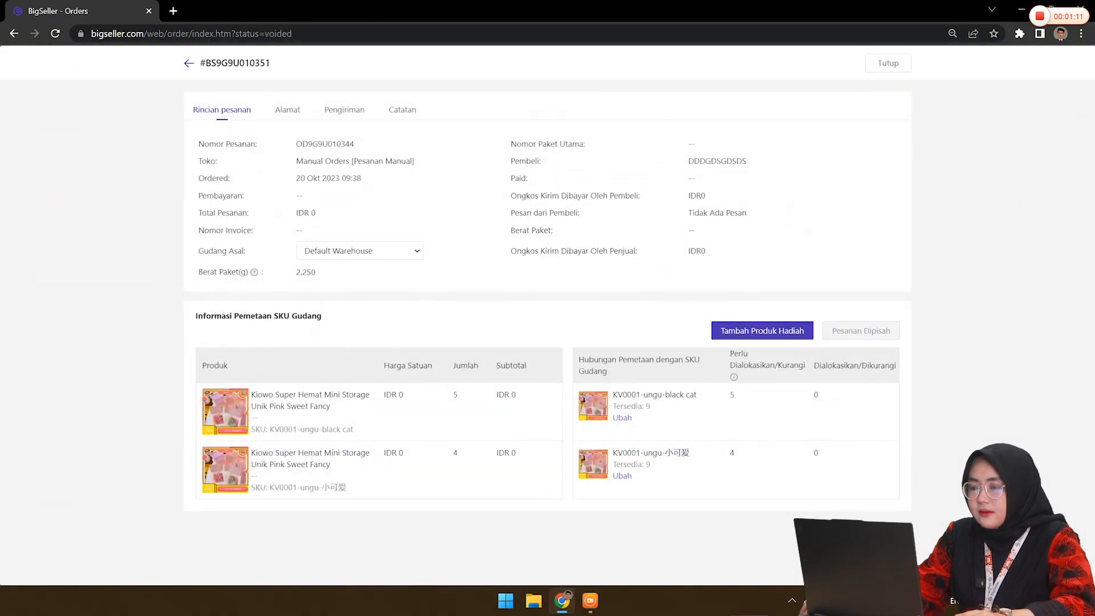
{"action": "left_click", "coordinate": [190, 63]}
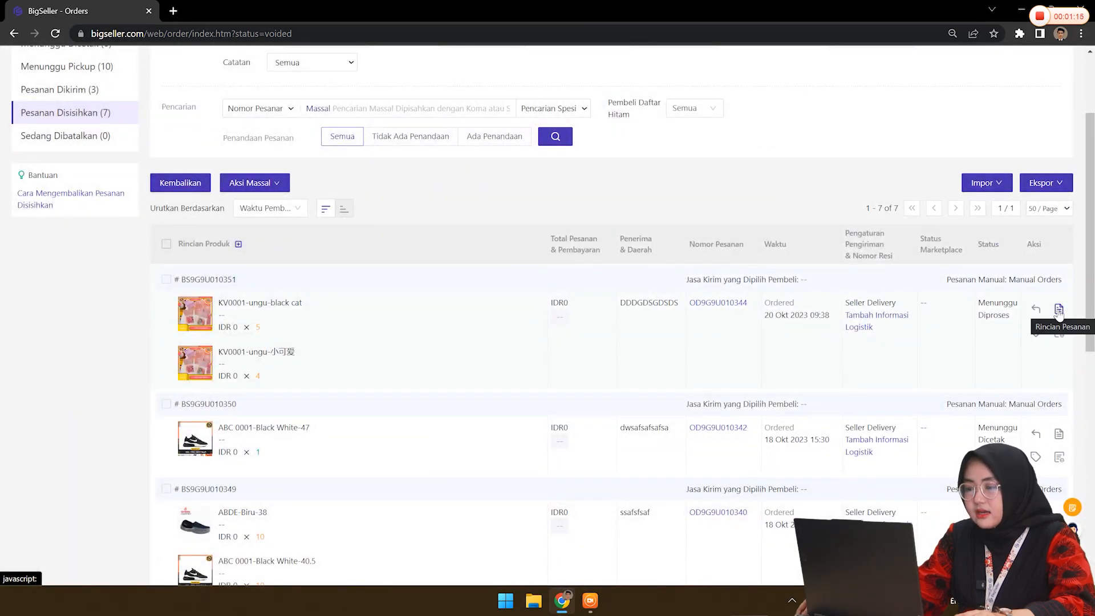
{"action": "left_click", "coordinate": [1058, 310]}
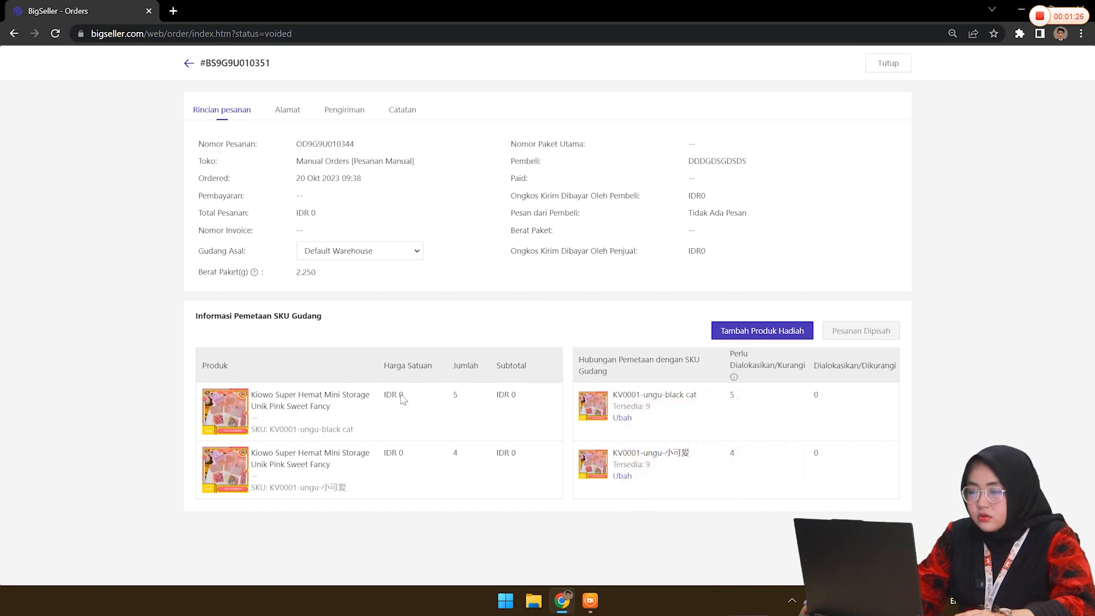
- Highlight both KV0001 product names and the second item's ordered quantity of 4
{"action": "left_click_drag", "start_coordinate": [252, 399], "coordinate": [472, 398]}
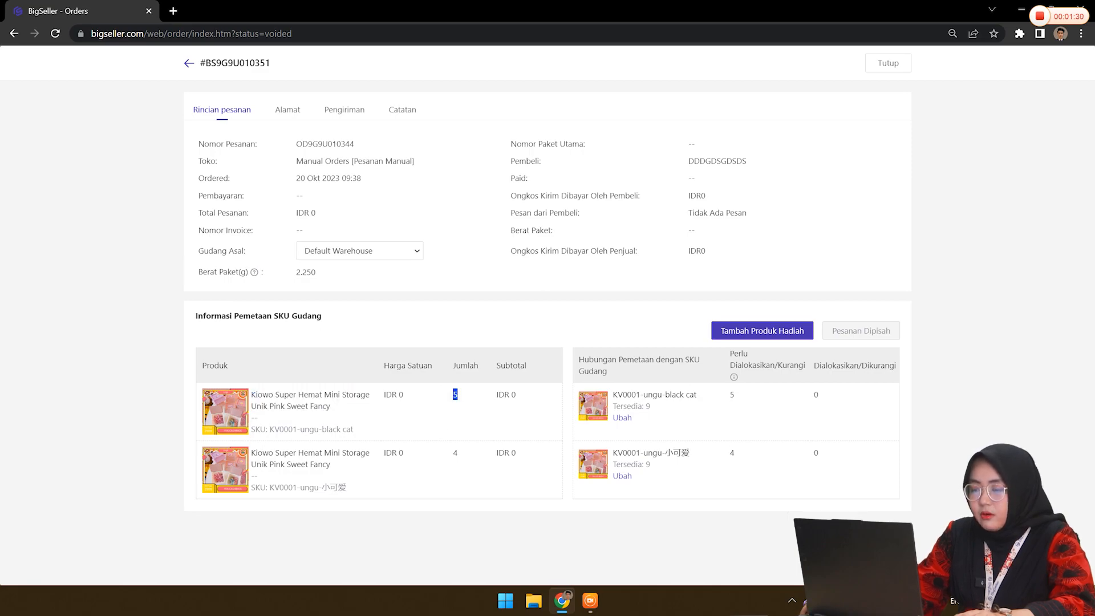
{"action": "left_click_drag", "start_coordinate": [251, 452], "coordinate": [328, 464]}
{"action": "left_click_drag", "start_coordinate": [448, 456], "coordinate": [463, 459]}
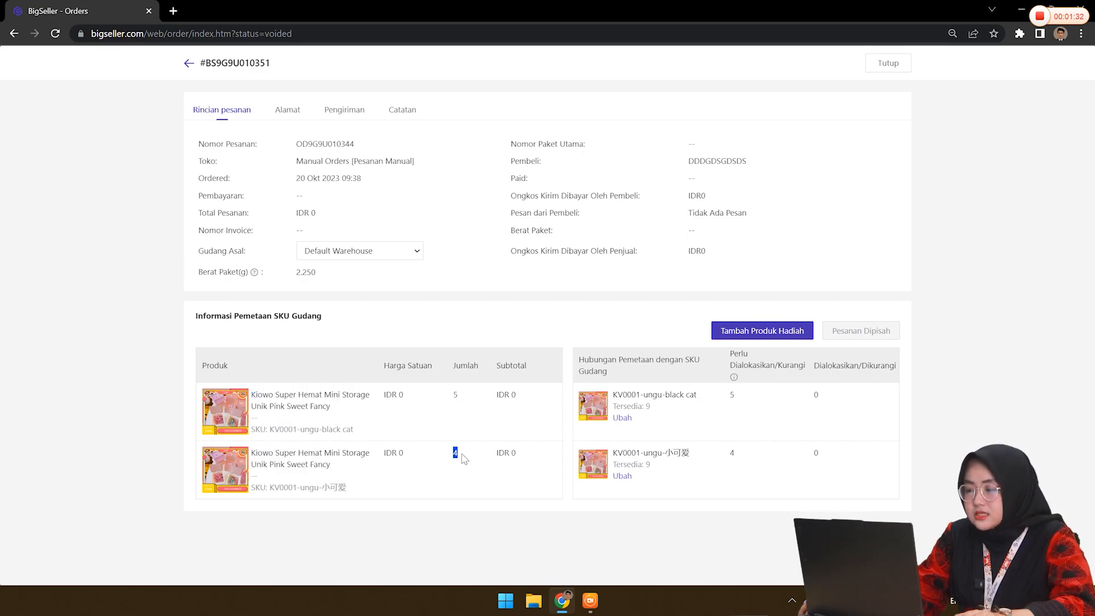
{"action": "left_click", "coordinate": [432, 391]}
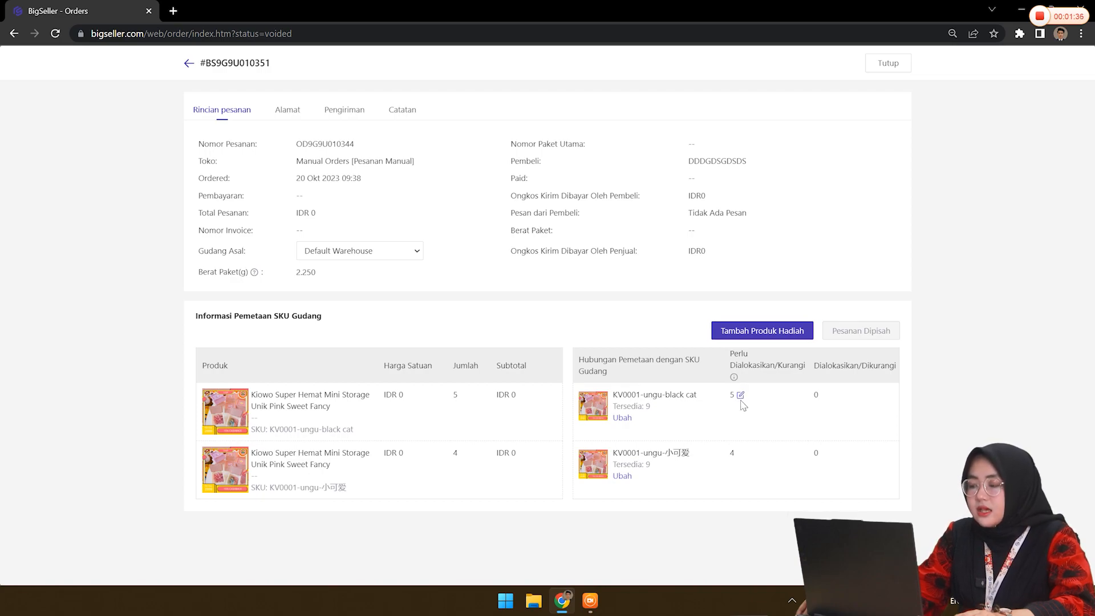
- Highlight the black cat item's ordered quantity of 5 and begin editing its allocation quantity
{"action": "left_click_drag", "start_coordinate": [453, 398], "coordinate": [480, 398]}
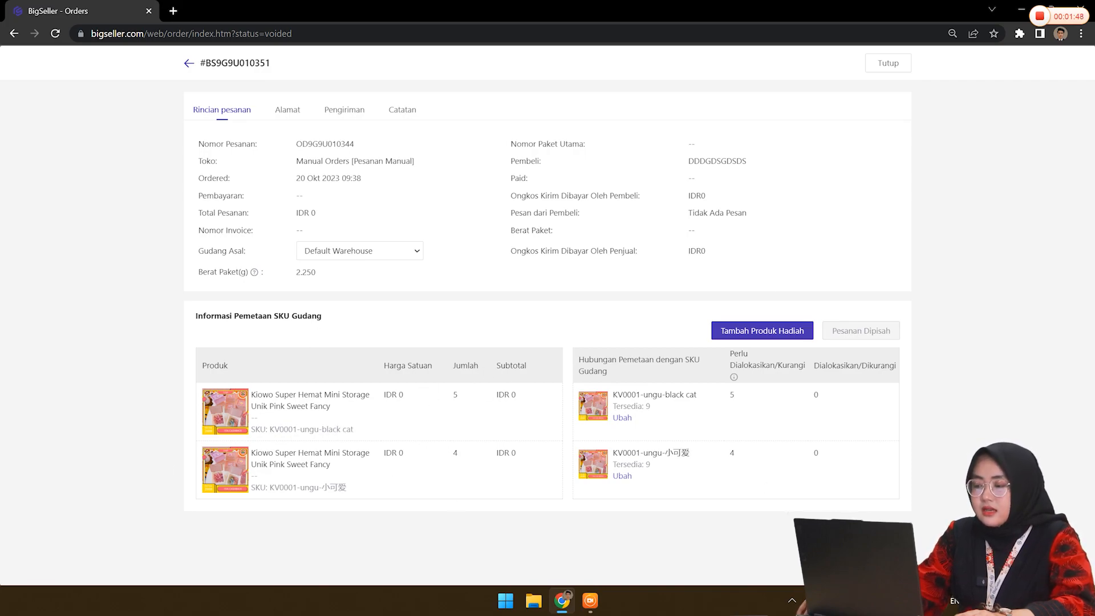
{"action": "double_click", "coordinate": [456, 395]}
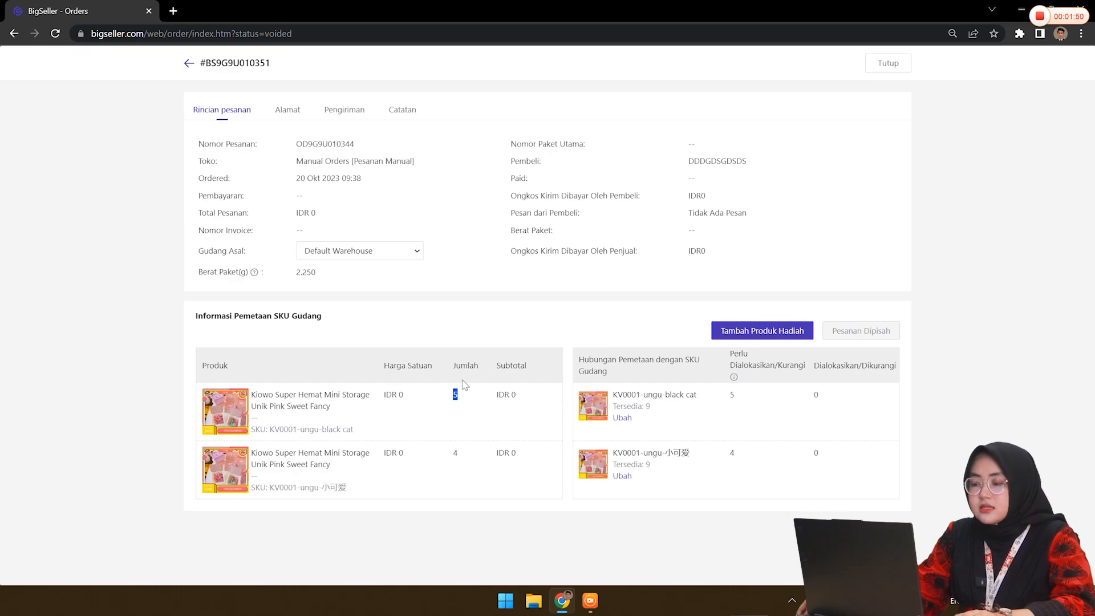
{"action": "left_click_drag", "start_coordinate": [452, 369], "coordinate": [449, 397]}
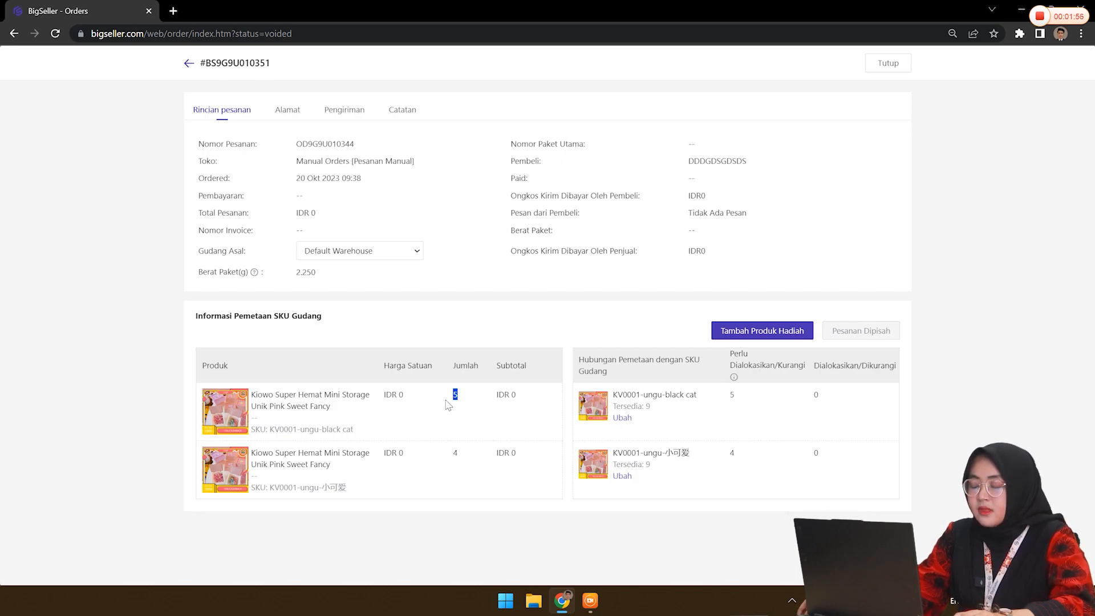
{"action": "left_click", "coordinate": [464, 404]}
{"action": "left_click_drag", "start_coordinate": [450, 398], "coordinate": [464, 400]}
{"action": "left_click", "coordinate": [460, 401]}
{"action": "left_click_drag", "start_coordinate": [452, 397], "coordinate": [466, 400]}
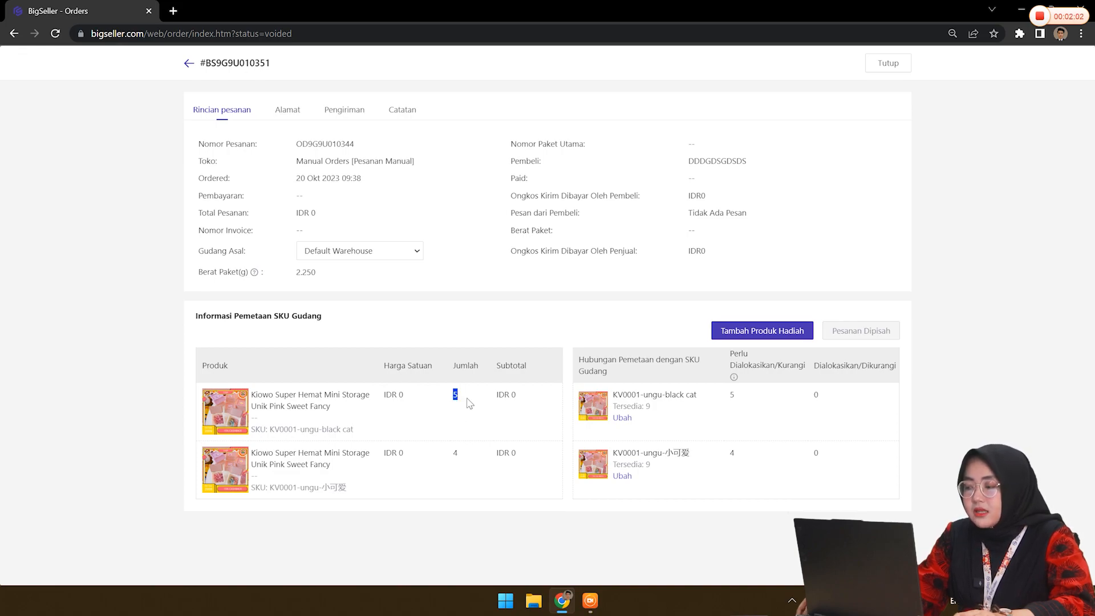
{"action": "left_click", "coordinate": [733, 396]}
- Enter 4 in the black cat row's Perlu Dialokasikan/Kurangi field and save it
{"action": "double_click", "coordinate": [724, 387]}
{"action": "type", "text": "4"}
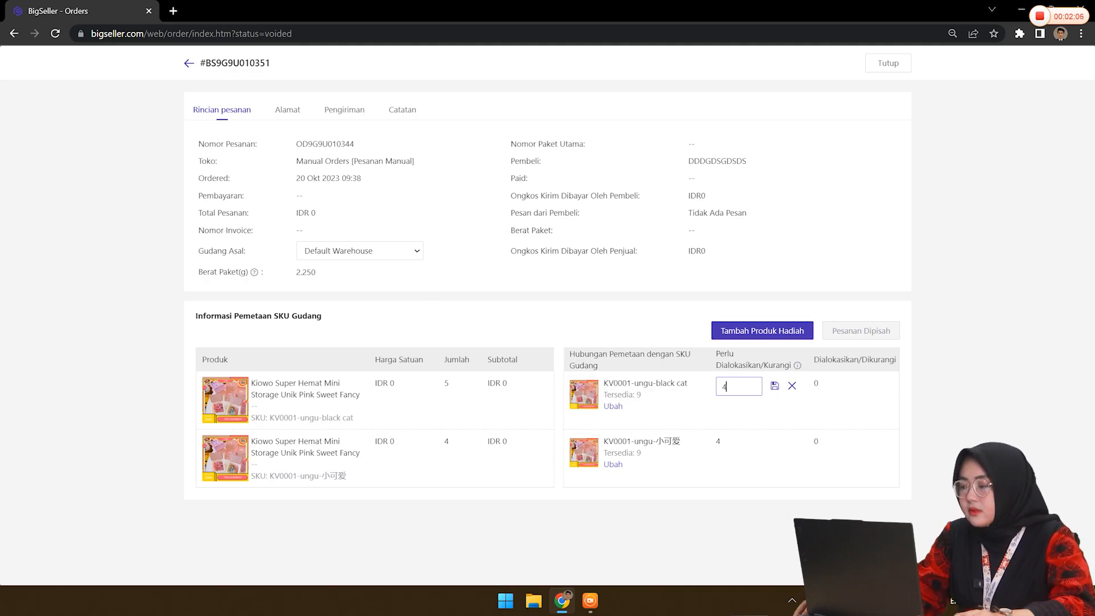
{"action": "left_click", "coordinate": [774, 385]}
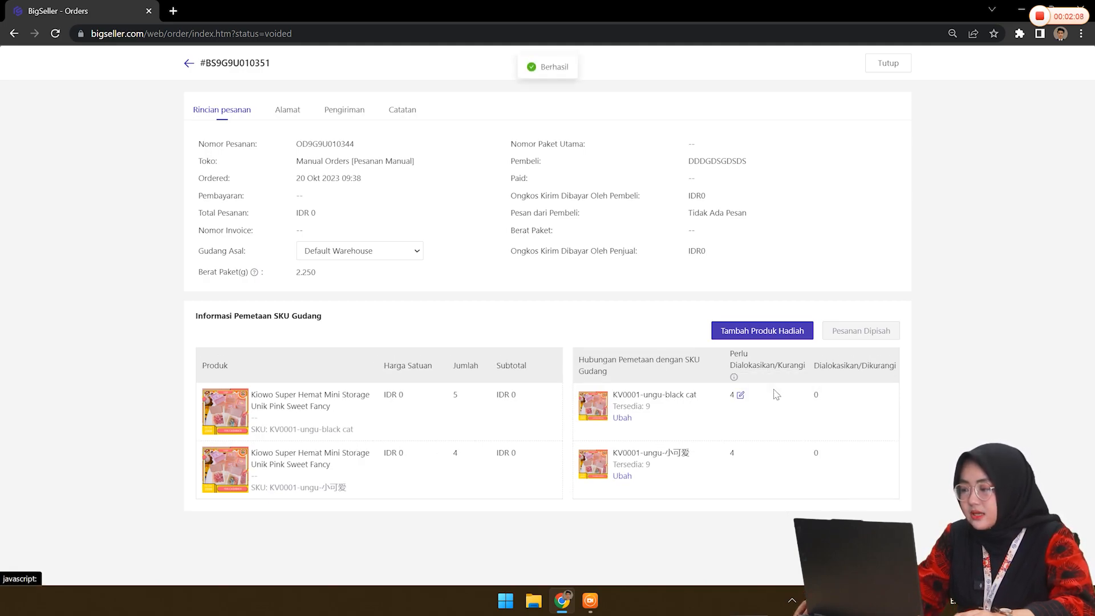
{"action": "left_click", "coordinate": [740, 395]}
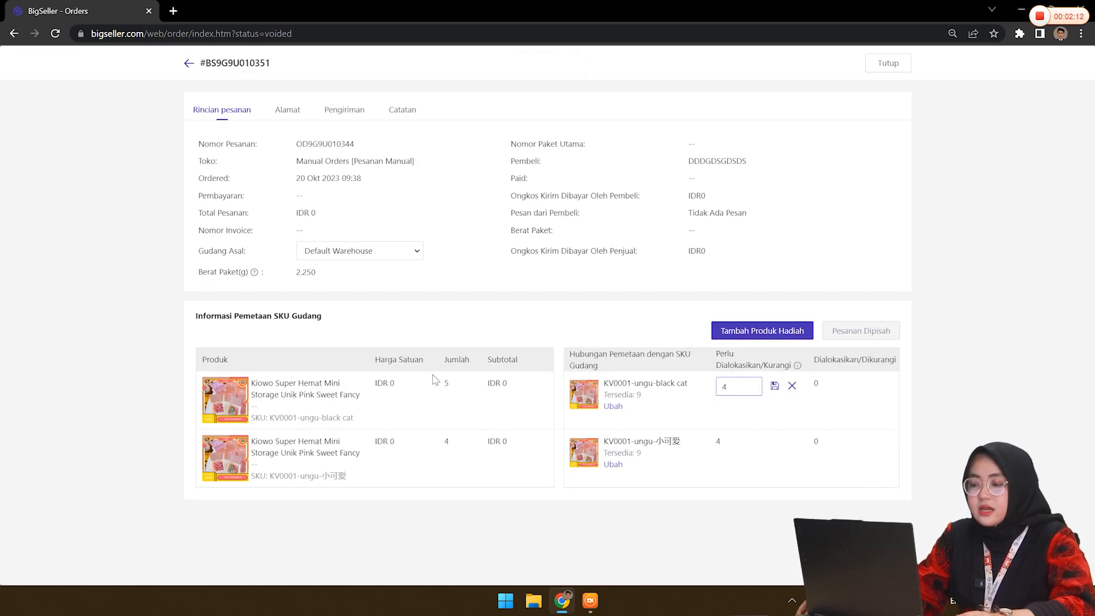
{"action": "double_click", "coordinate": [454, 359]}
{"action": "left_click", "coordinate": [465, 388]}
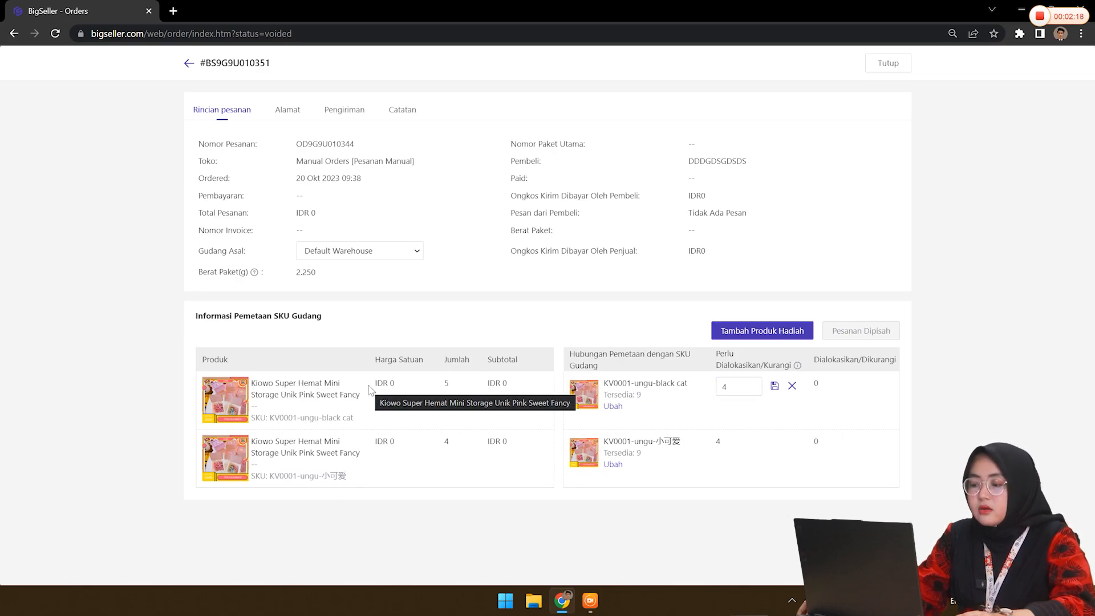
{"action": "left_click_drag", "start_coordinate": [370, 392], "coordinate": [400, 387]}
{"action": "left_click", "coordinate": [419, 415]}
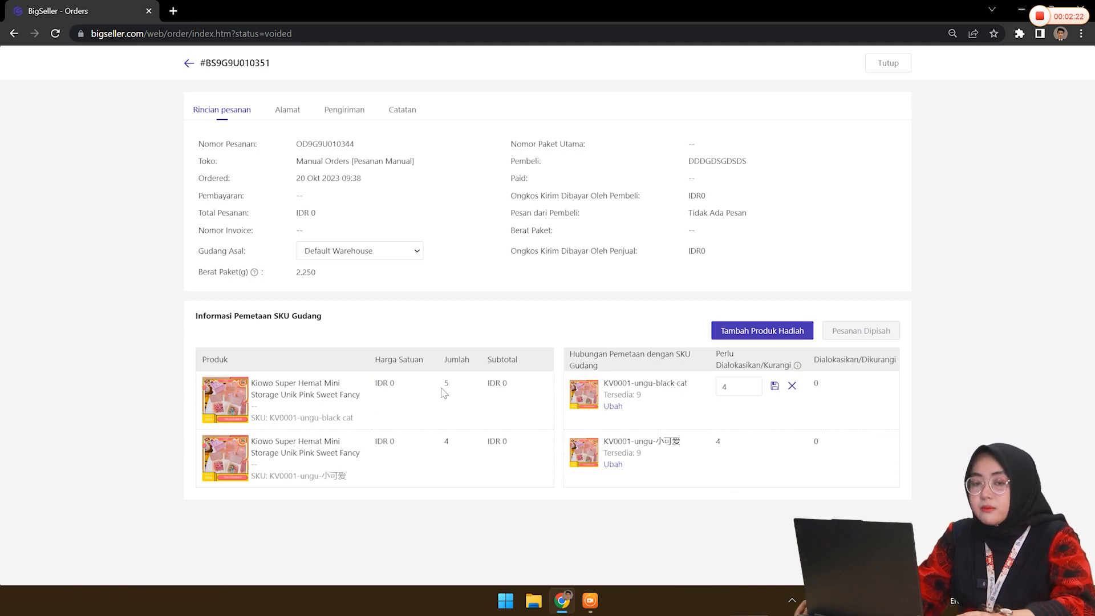
{"action": "left_click", "coordinate": [774, 386]}
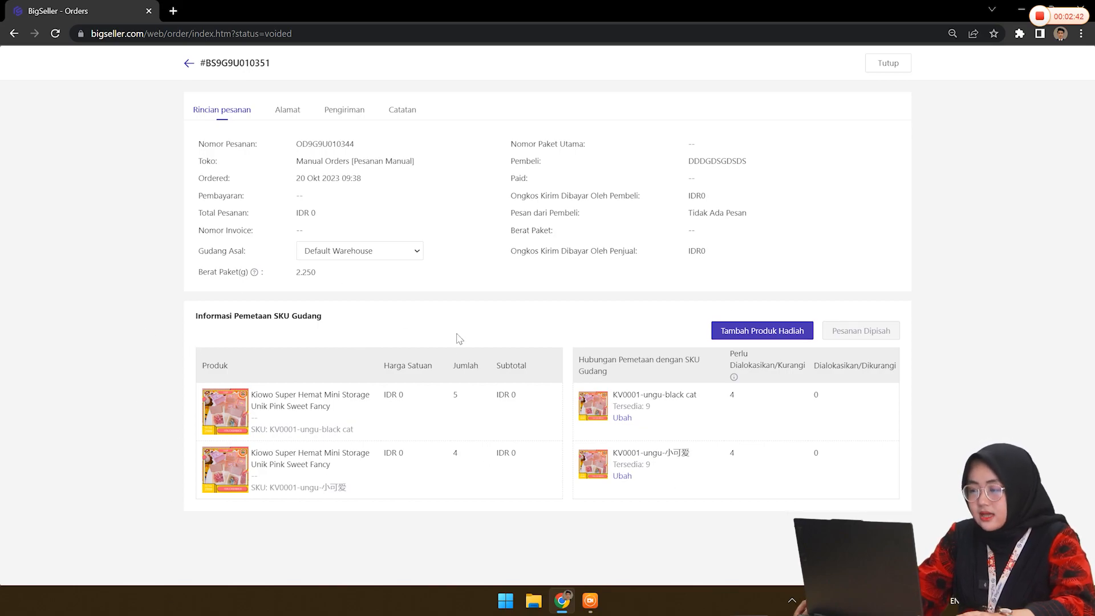
- Save the KV0001-ungu-black cat SKU's allocation quantity as 0
{"action": "left_click", "coordinate": [739, 397]}
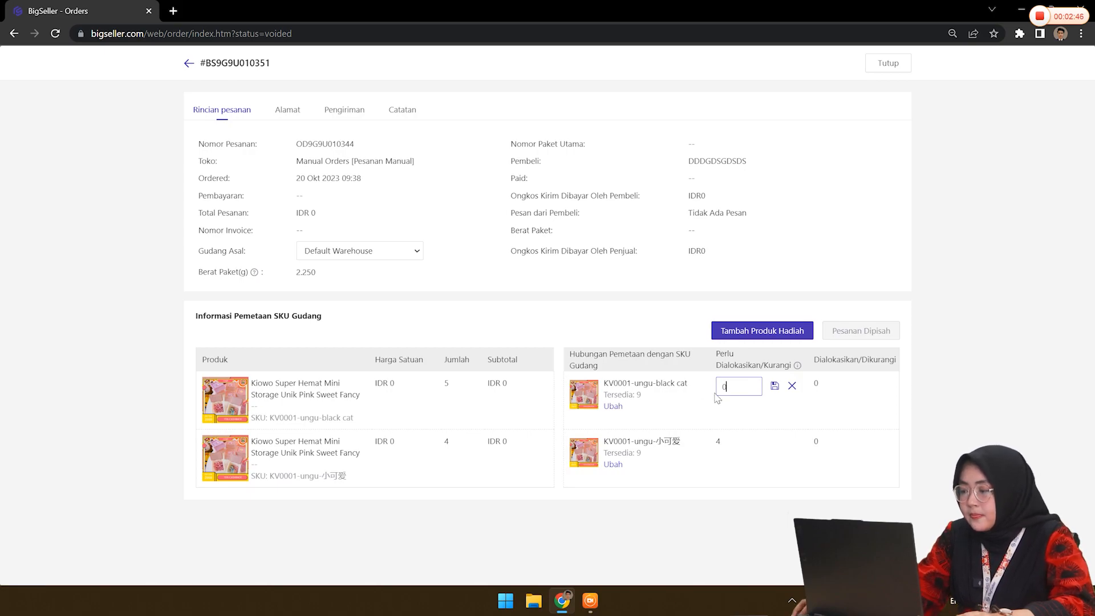
{"action": "left_click", "coordinate": [774, 385]}
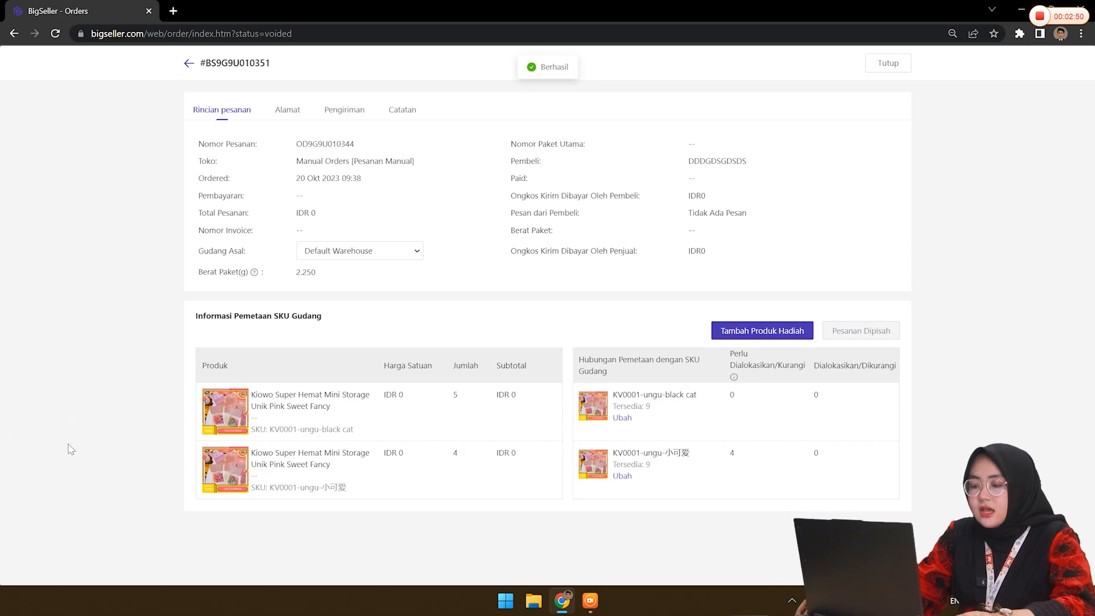
{"action": "left_click_drag", "start_coordinate": [163, 431], "coordinate": [895, 440]}
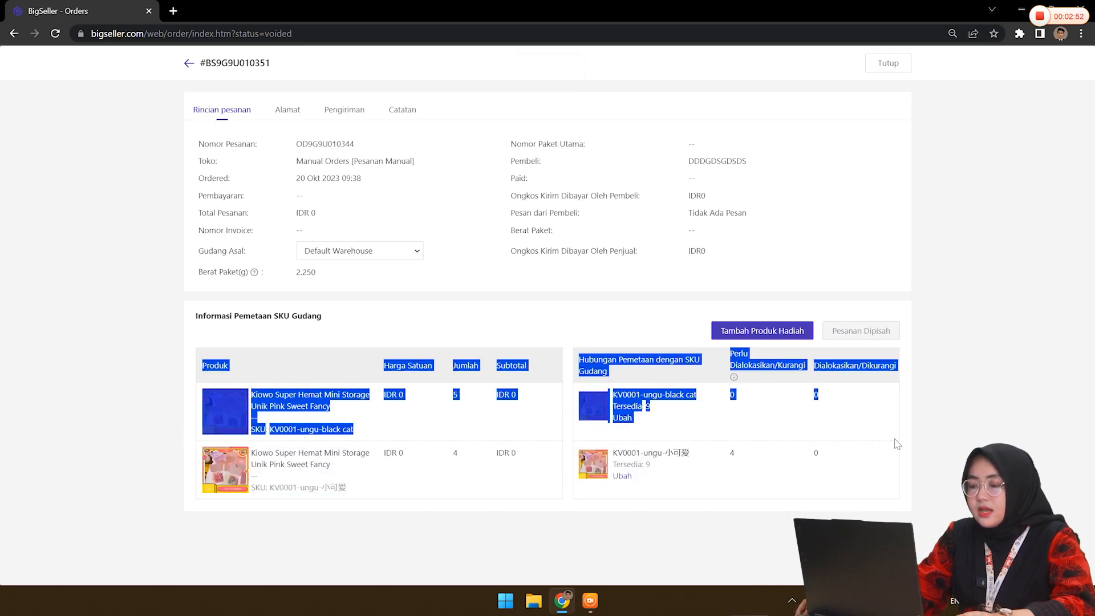
{"action": "left_click", "coordinate": [320, 498]}
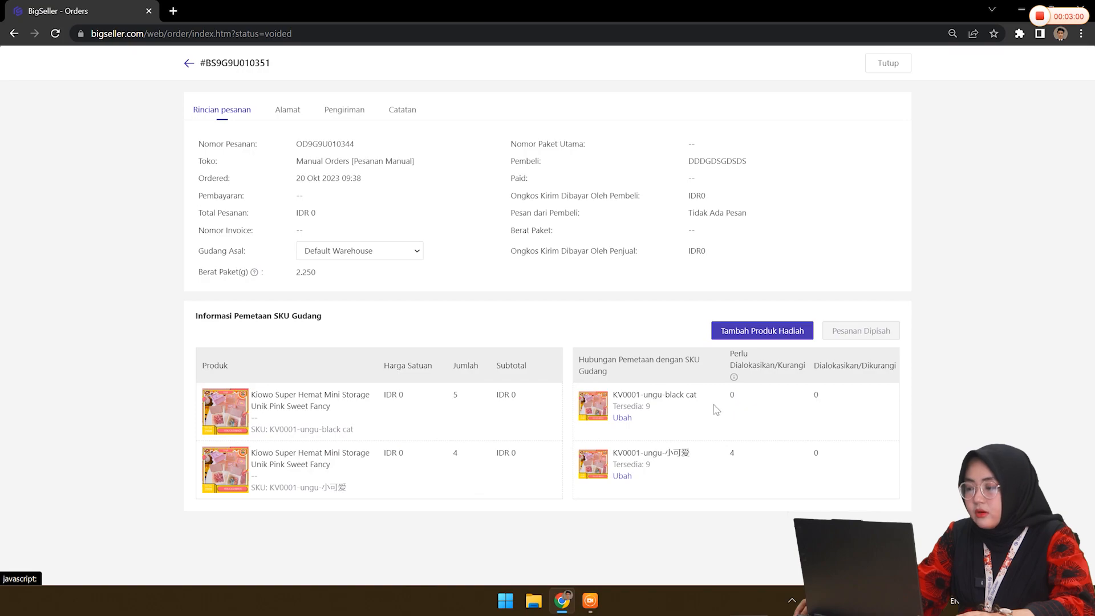
{"action": "mouse_move", "coordinate": [741, 399]}
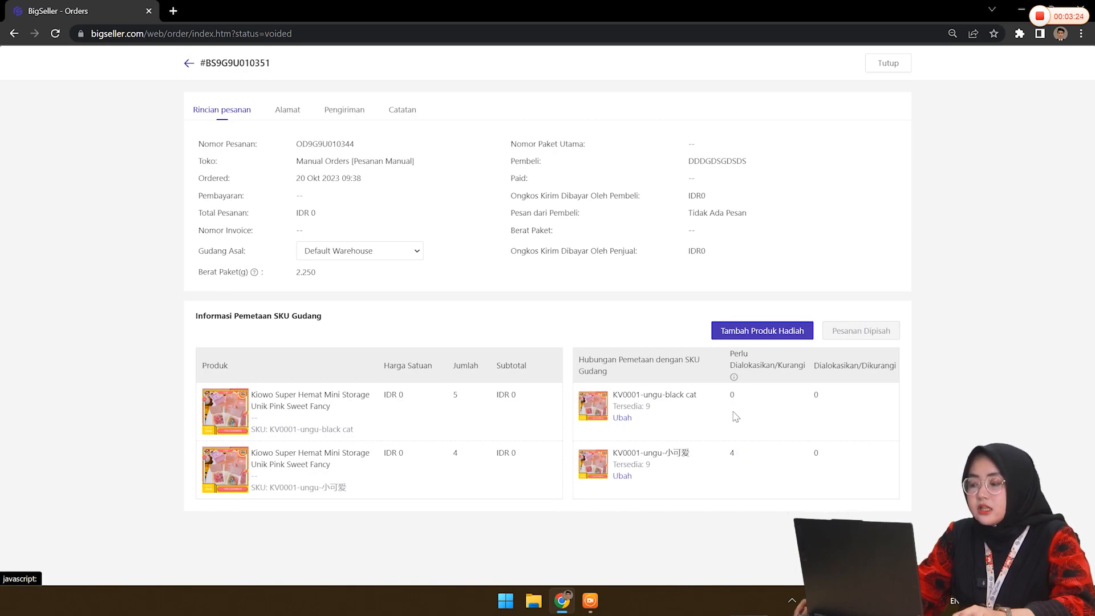
- Save an allocation of 4 for the second SKU, then return to the Pesanan Disisihkan list
{"action": "left_click", "coordinate": [739, 453]}
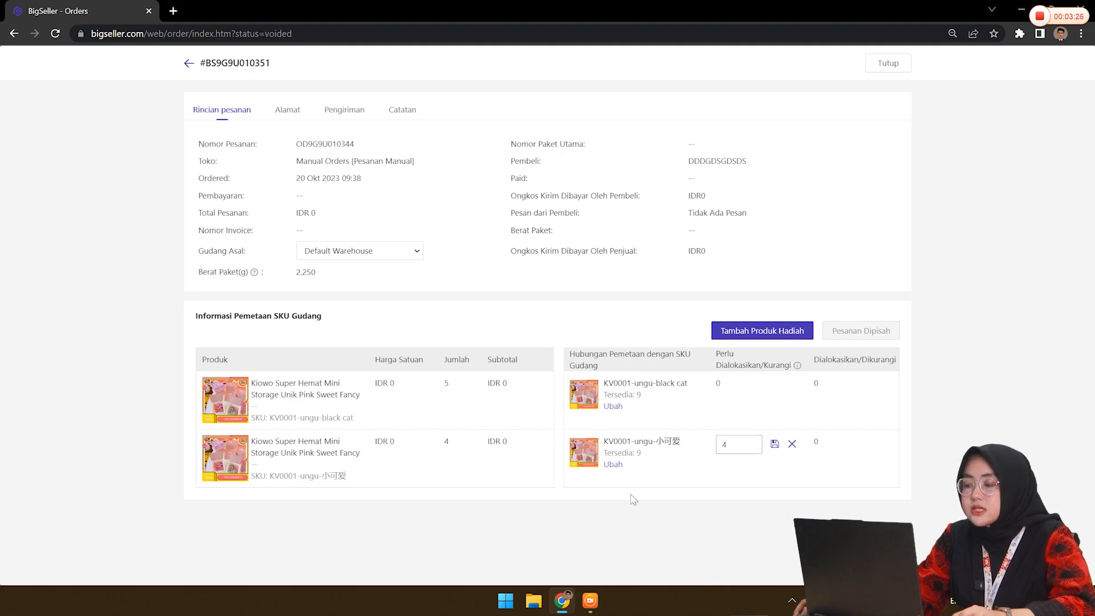
{"action": "left_click", "coordinate": [774, 444]}
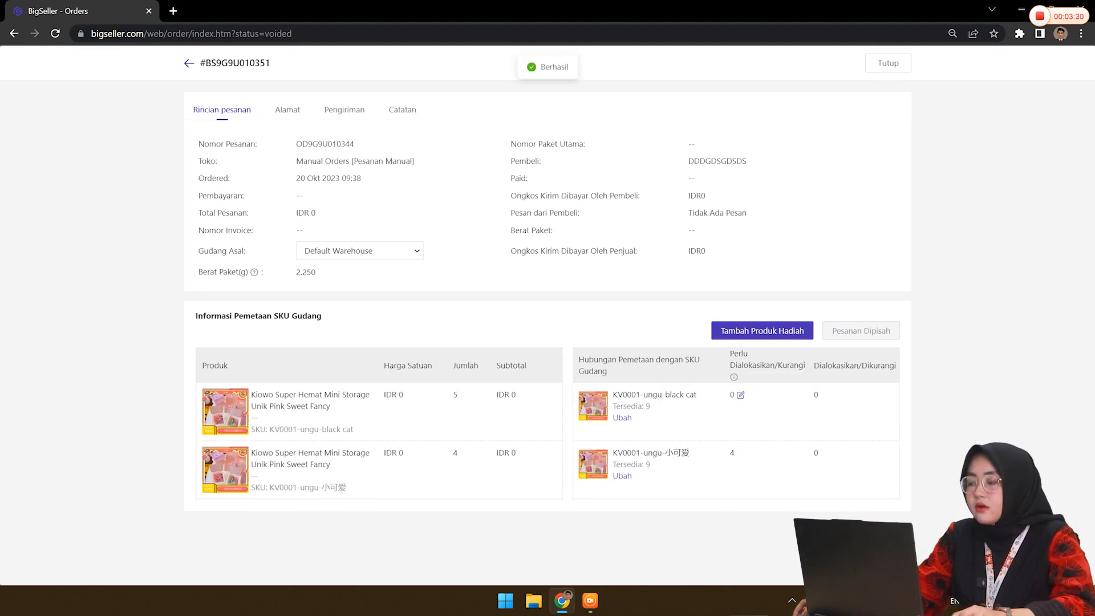
{"action": "left_click", "coordinate": [739, 395]}
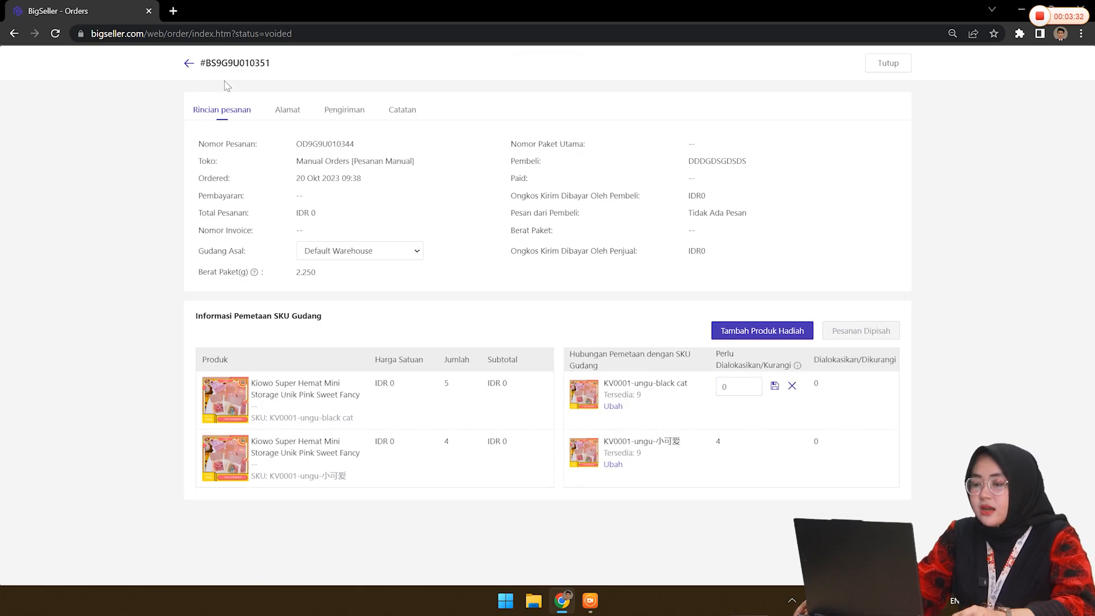
{"action": "left_click", "coordinate": [188, 63]}
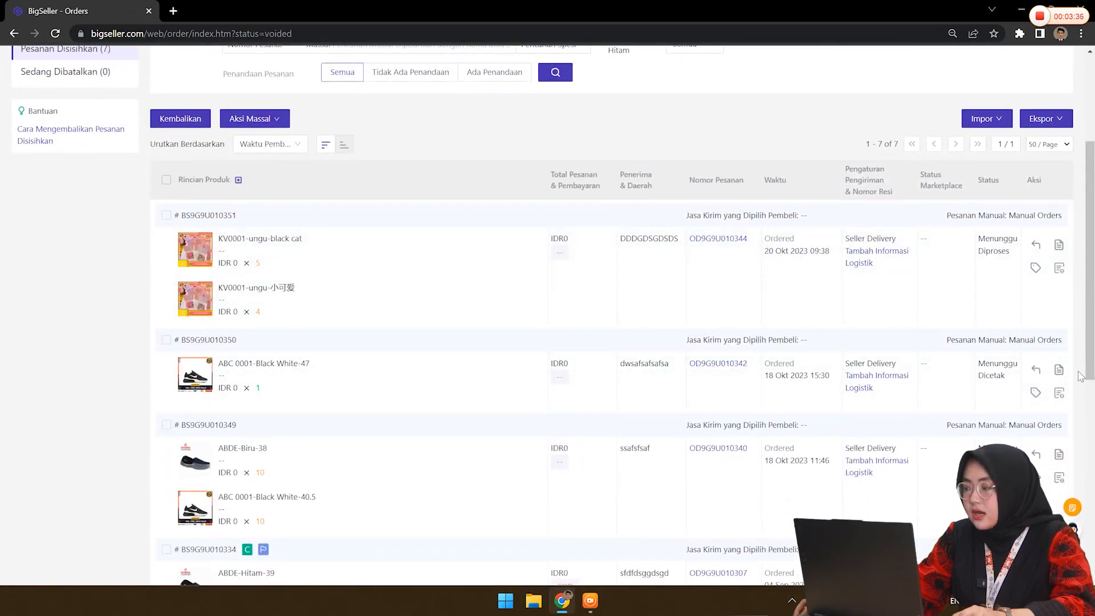
- Open order BS9G9U010350 and try changing its allocation from 1 to 0, which is rejected
{"action": "left_click", "coordinate": [1059, 371]}
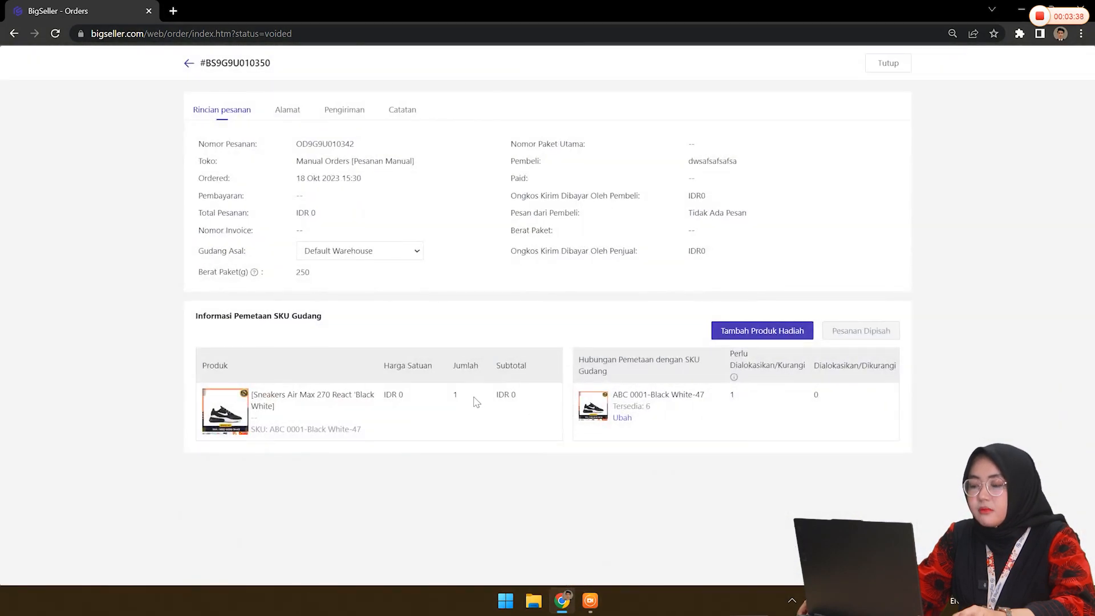
{"action": "left_click_drag", "start_coordinate": [446, 398], "coordinate": [469, 398]}
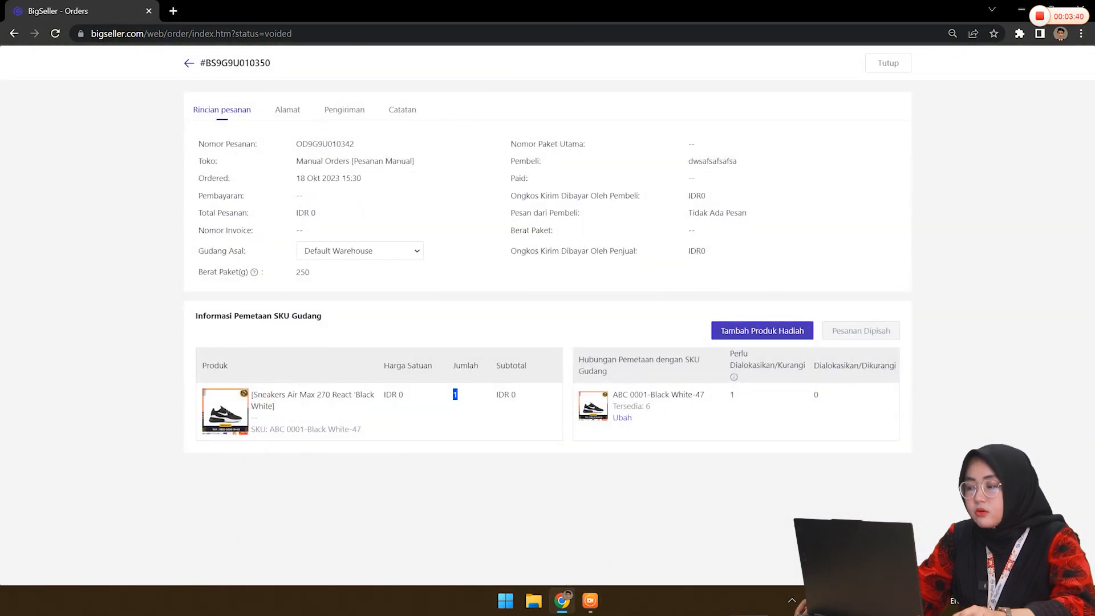
{"action": "left_click", "coordinate": [733, 394]}
{"action": "type", "text": "0"}
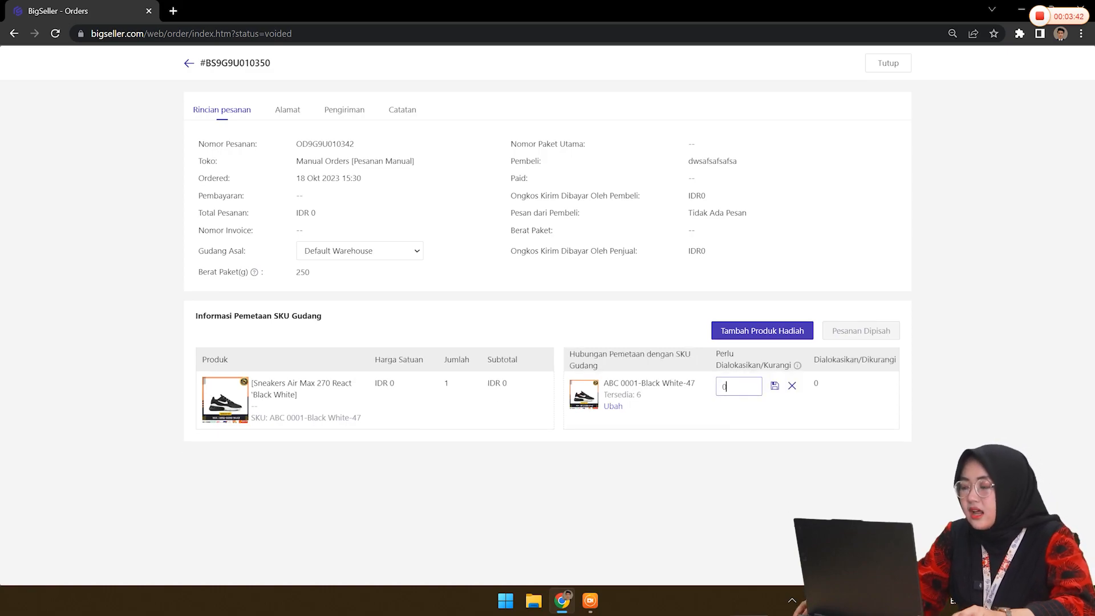
{"action": "left_click", "coordinate": [774, 386]}
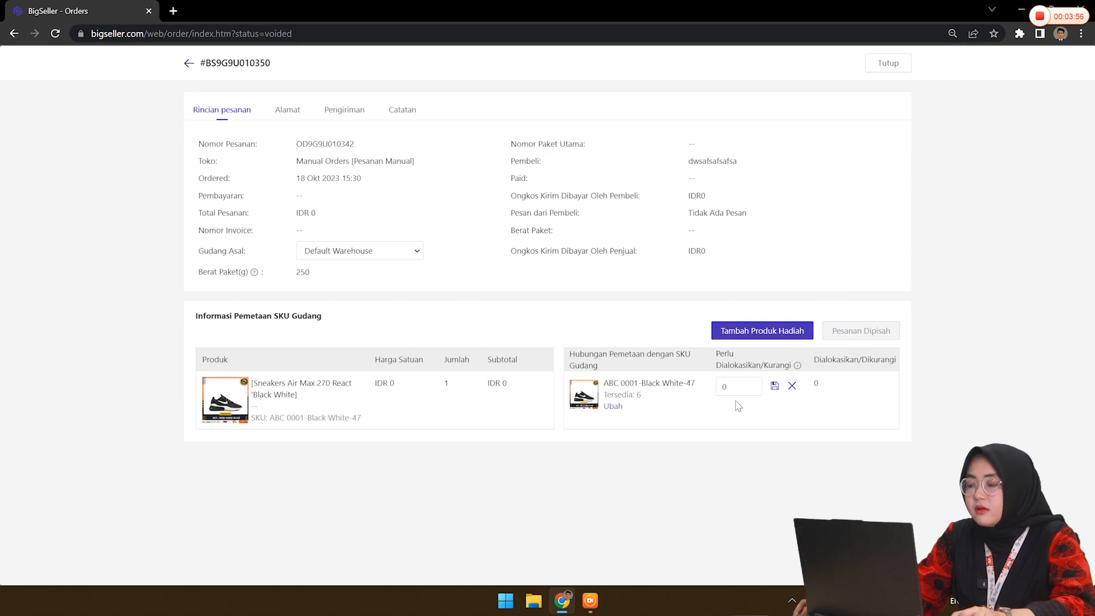
{"action": "double_click", "coordinate": [724, 387]}
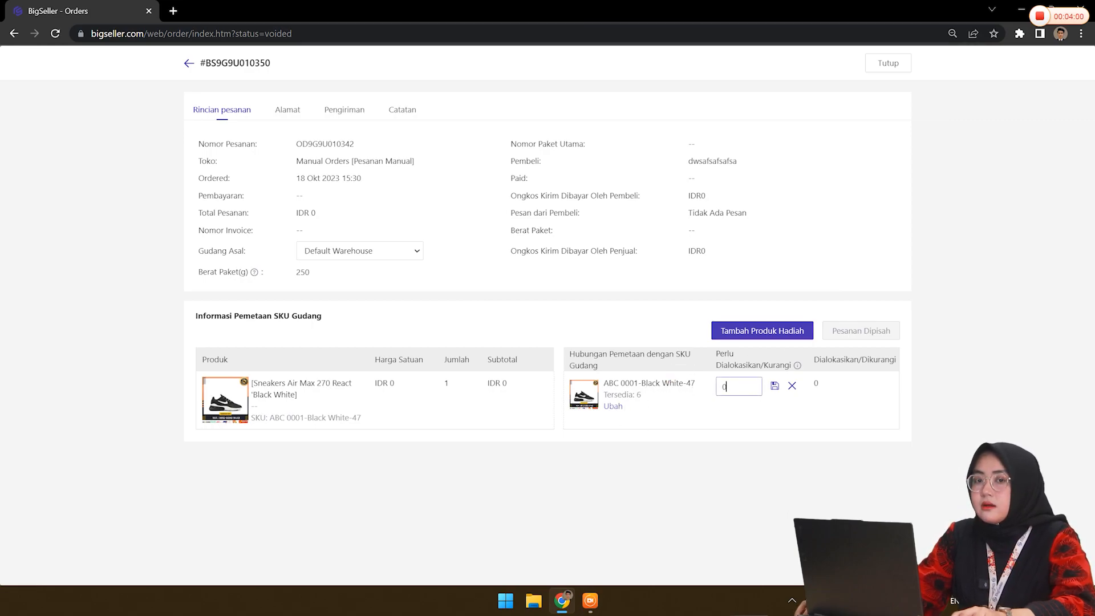
{"action": "left_click", "coordinate": [756, 410]}
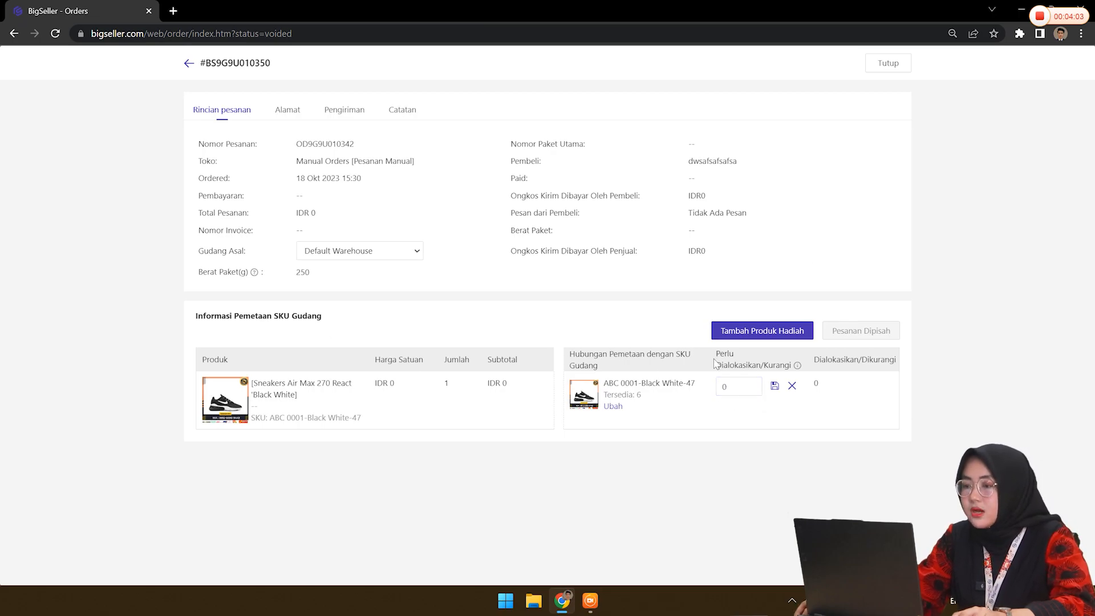
{"action": "left_click", "coordinate": [189, 62]}
- Open order BS9G9U010349 and try saving 0 for ABDE-Biru-38 and for Black White-40.5
{"action": "left_click", "coordinate": [1058, 326]}
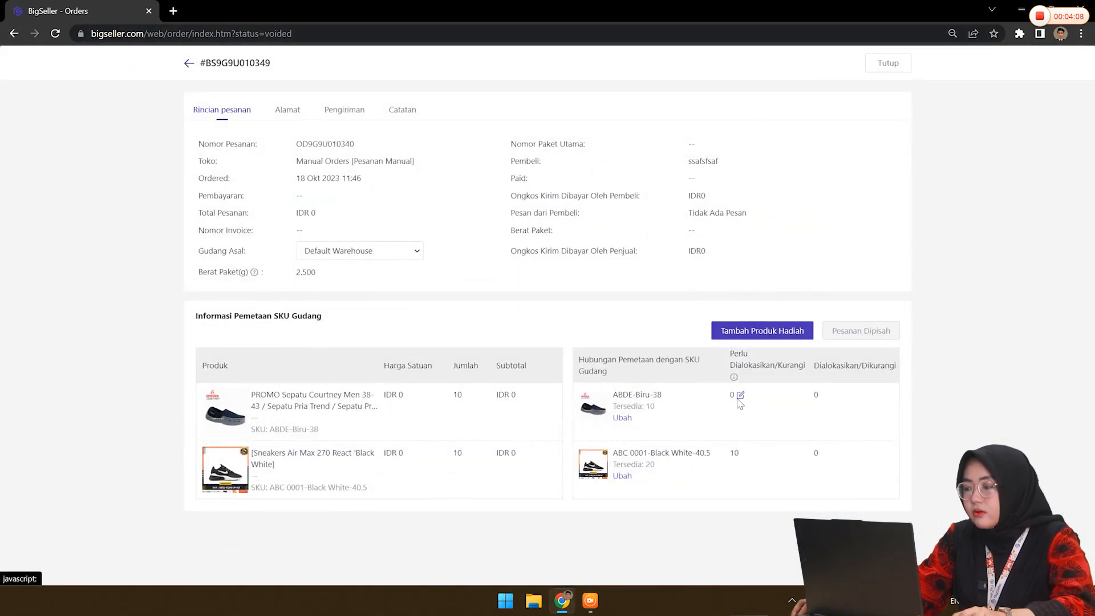
{"action": "left_click", "coordinate": [740, 395]}
{"action": "left_click", "coordinate": [774, 386]}
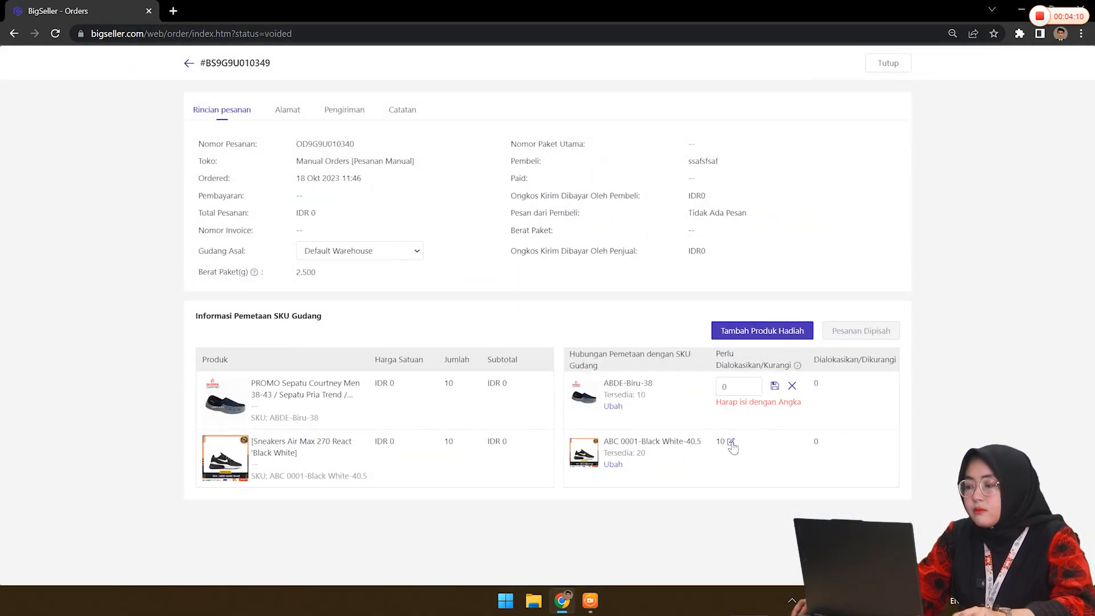
{"action": "left_click", "coordinate": [731, 442]}
{"action": "left_click_drag", "start_coordinate": [733, 444], "coordinate": [675, 451]}
{"action": "type", "text": "0"}
{"action": "left_click", "coordinate": [775, 446]}
- Save Black White-40.5's allocation as 5, cancel the ABDE-Biru-38 edit, and close the order
{"action": "left_click_drag", "start_coordinate": [735, 387], "coordinate": [699, 388]}
{"action": "left_click_drag", "start_coordinate": [735, 444], "coordinate": [692, 445]}
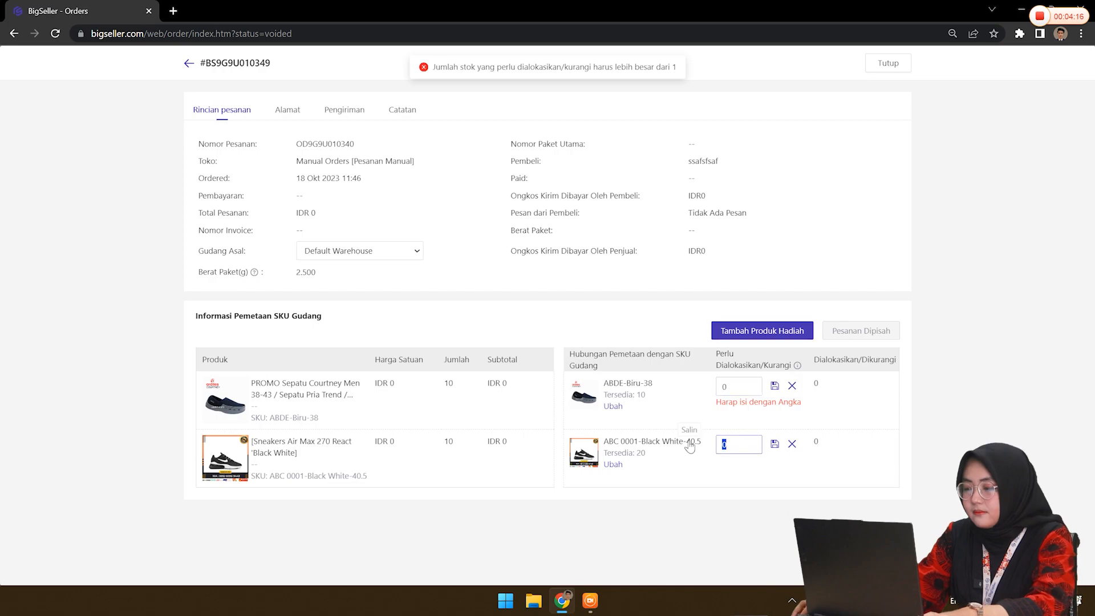
{"action": "type", "text": "5"}
{"action": "left_click", "coordinate": [774, 443]}
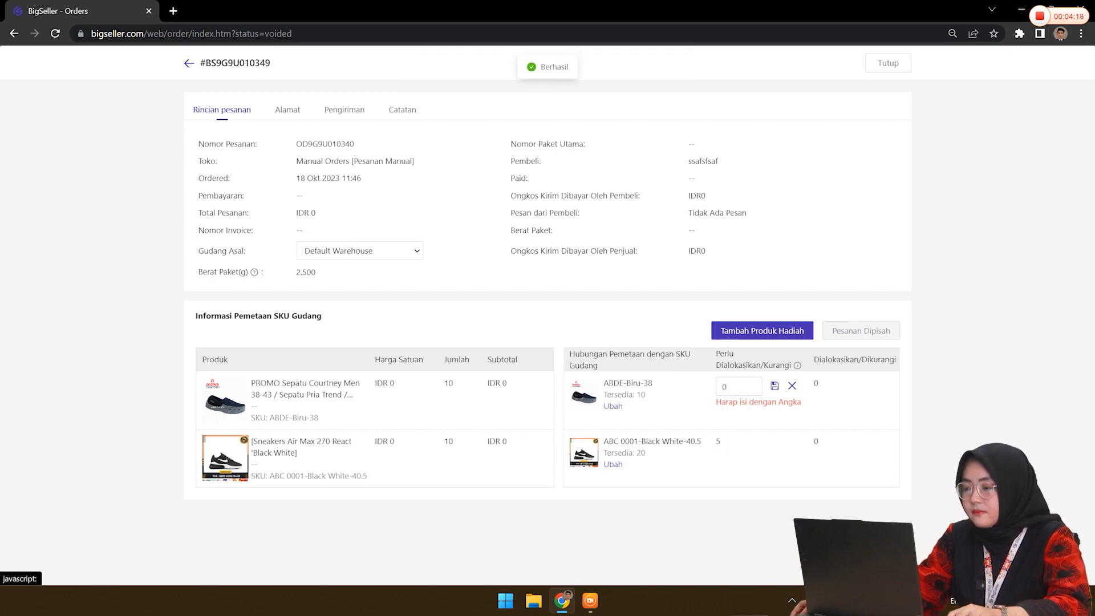
{"action": "left_click", "coordinate": [792, 385]}
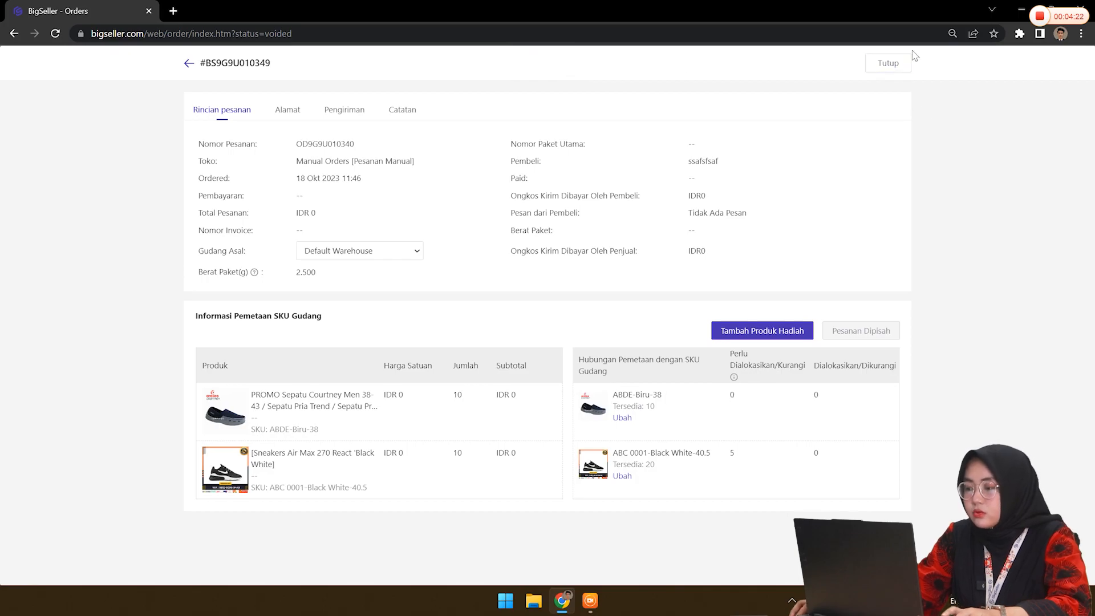
{"action": "left_click", "coordinate": [883, 65]}
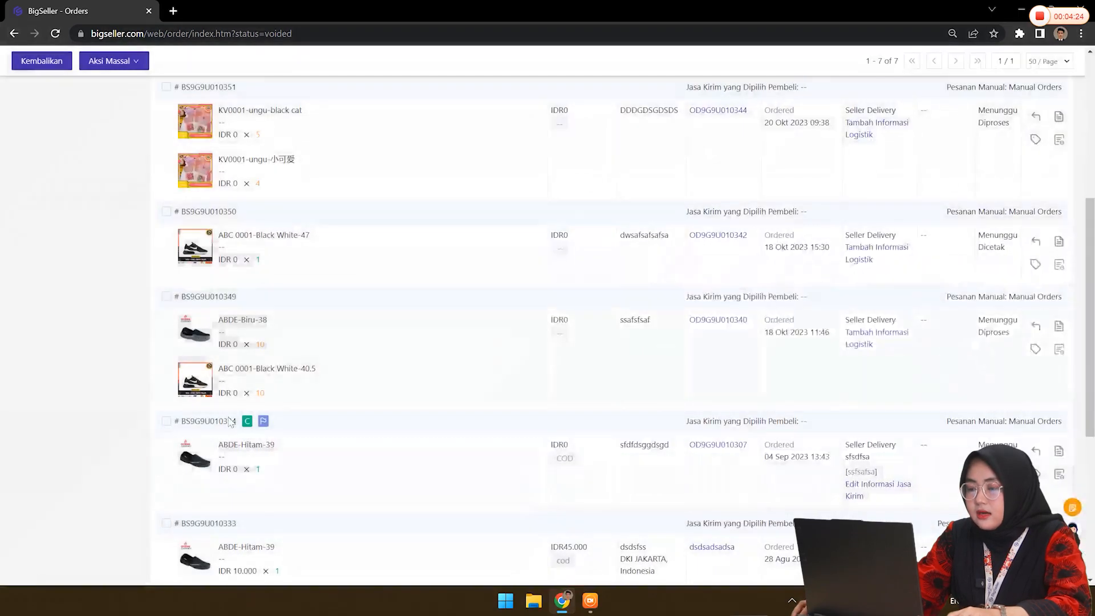
{"action": "left_click", "coordinate": [166, 296]}
{"action": "scroll", "coordinate": [271, 294], "scroll_direction": "up", "scroll_amount": 5}
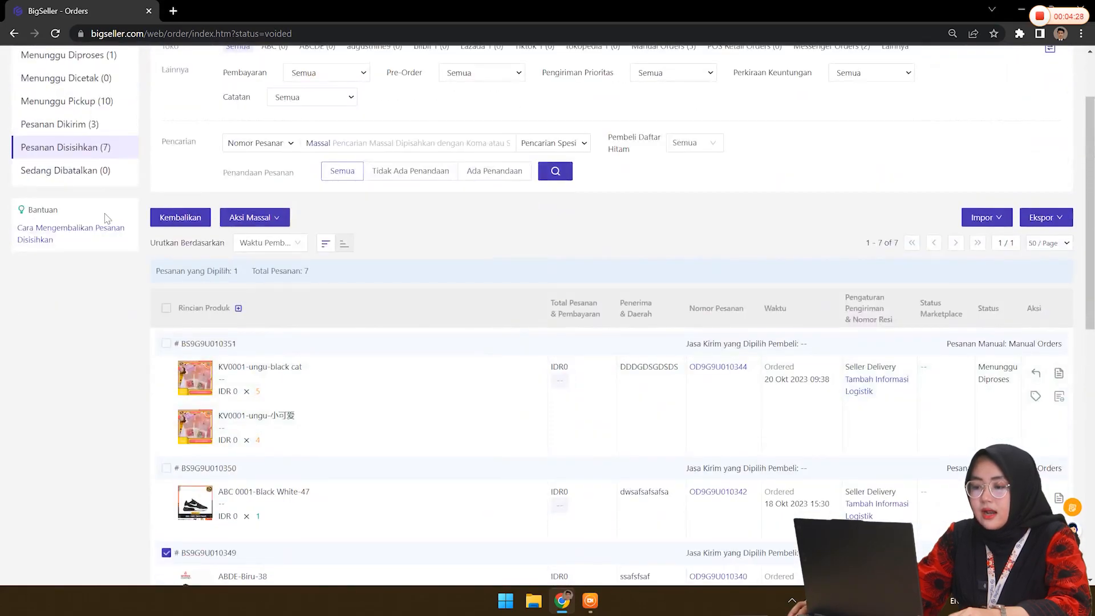
{"action": "left_click", "coordinate": [180, 218]}
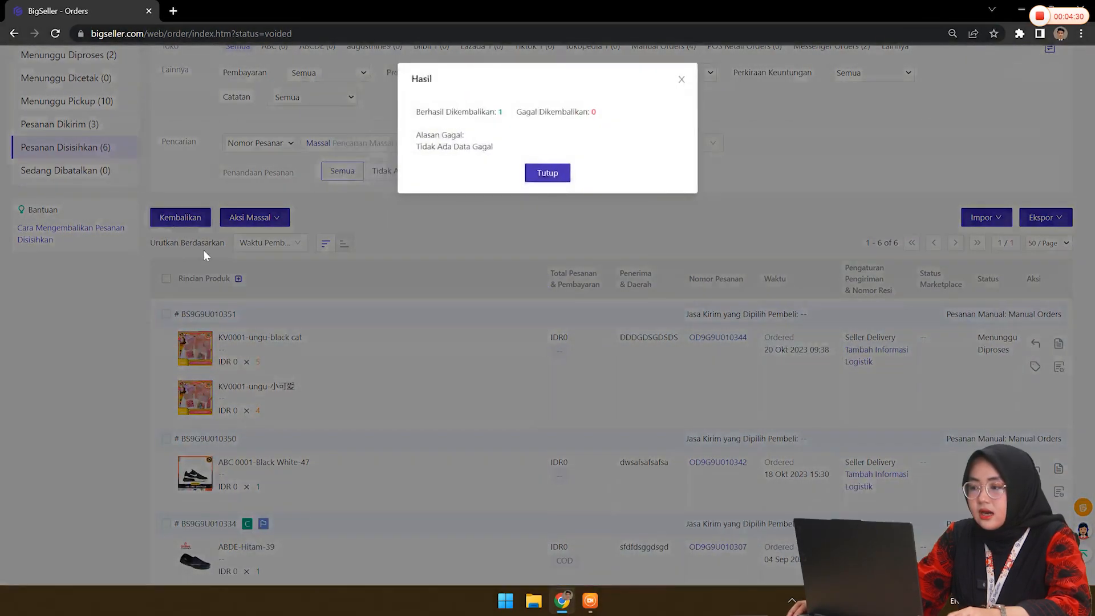
{"action": "left_click", "coordinate": [553, 175]}
{"action": "scroll", "coordinate": [228, 172], "scroll_direction": "up", "scroll_amount": 3}
{"action": "left_click", "coordinate": [97, 149]}
{"action": "scroll", "coordinate": [232, 399], "scroll_direction": "down", "scroll_amount": 3}
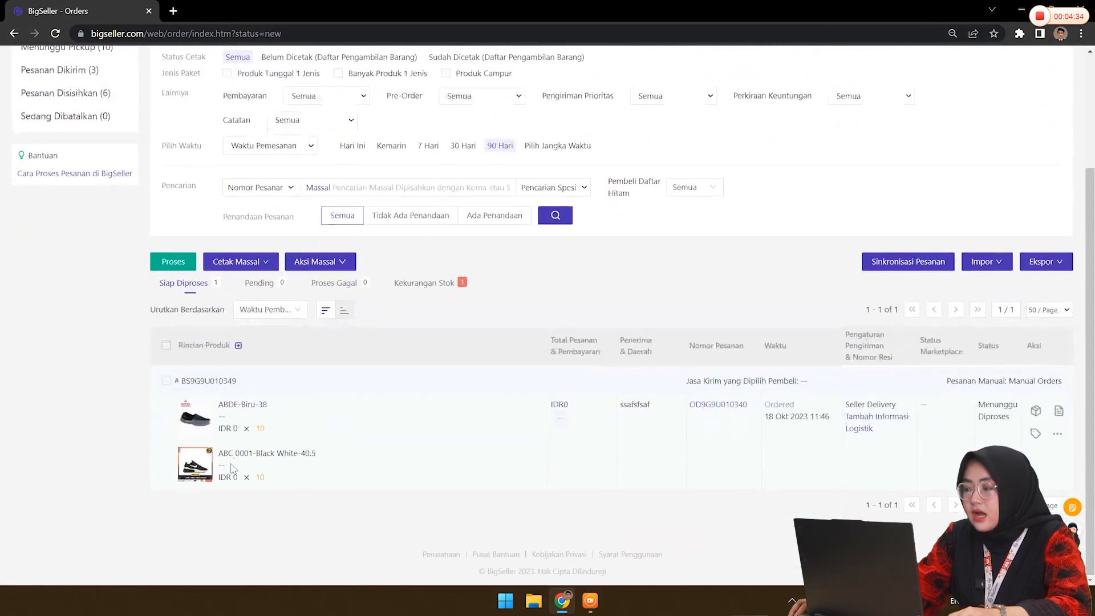
- Open order BS9G9U010349's details and highlight both rows' ordered quantities of 10
{"action": "left_click", "coordinate": [1058, 411]}
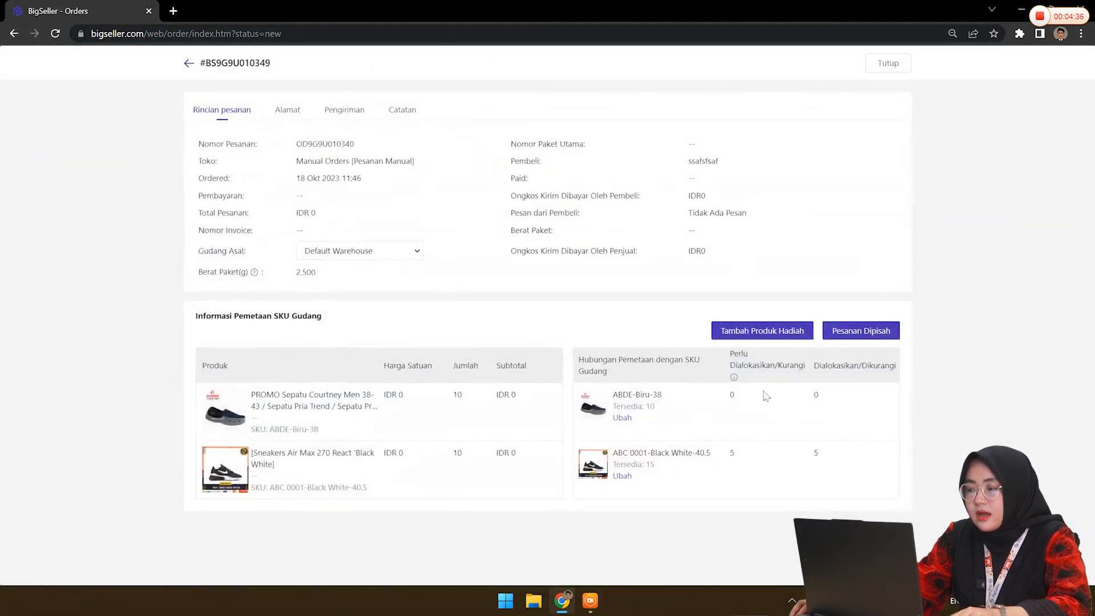
{"action": "left_click_drag", "start_coordinate": [730, 396], "coordinate": [753, 397]}
{"action": "left_click", "coordinate": [728, 453]}
{"action": "left_click_drag", "start_coordinate": [451, 395], "coordinate": [466, 397]}
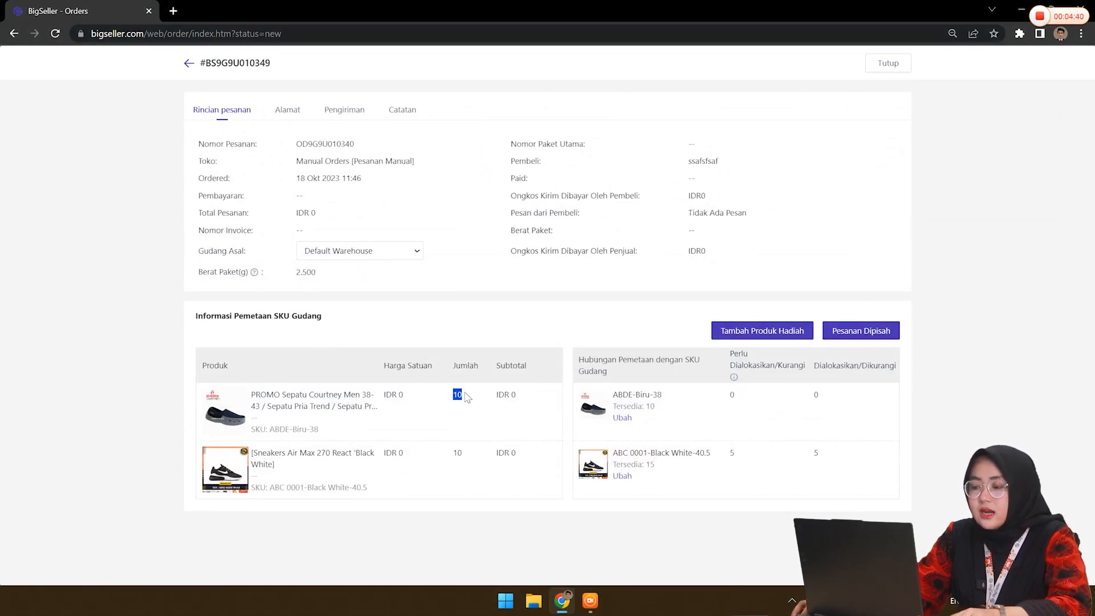
{"action": "left_click", "coordinate": [428, 418]}
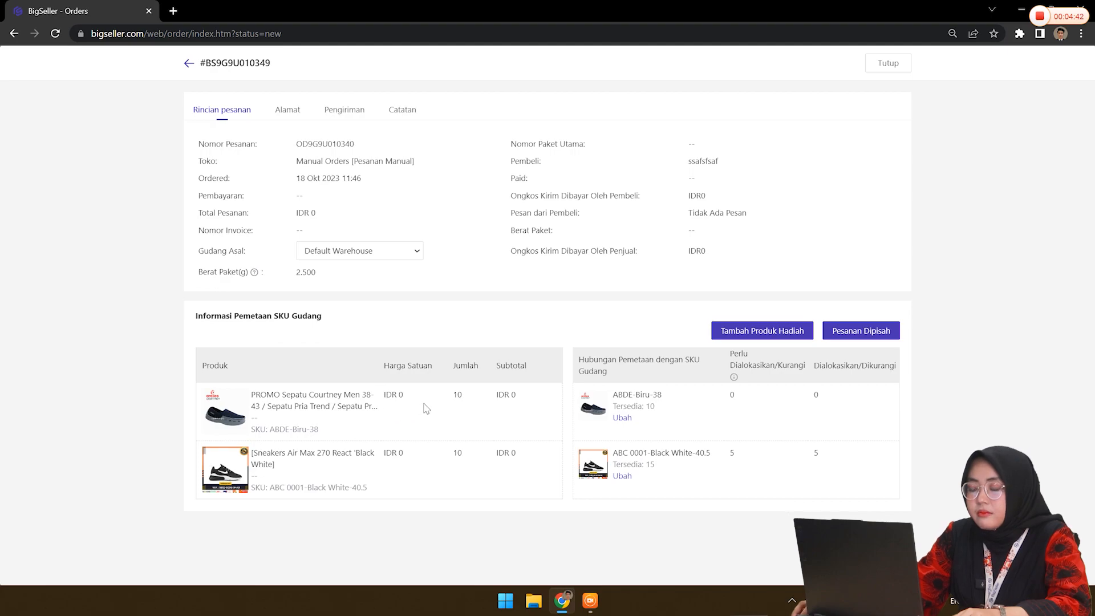
{"action": "left_click_drag", "start_coordinate": [452, 394], "coordinate": [466, 395]}
{"action": "left_click_drag", "start_coordinate": [449, 456], "coordinate": [463, 458]}
{"action": "left_click", "coordinate": [454, 435]}
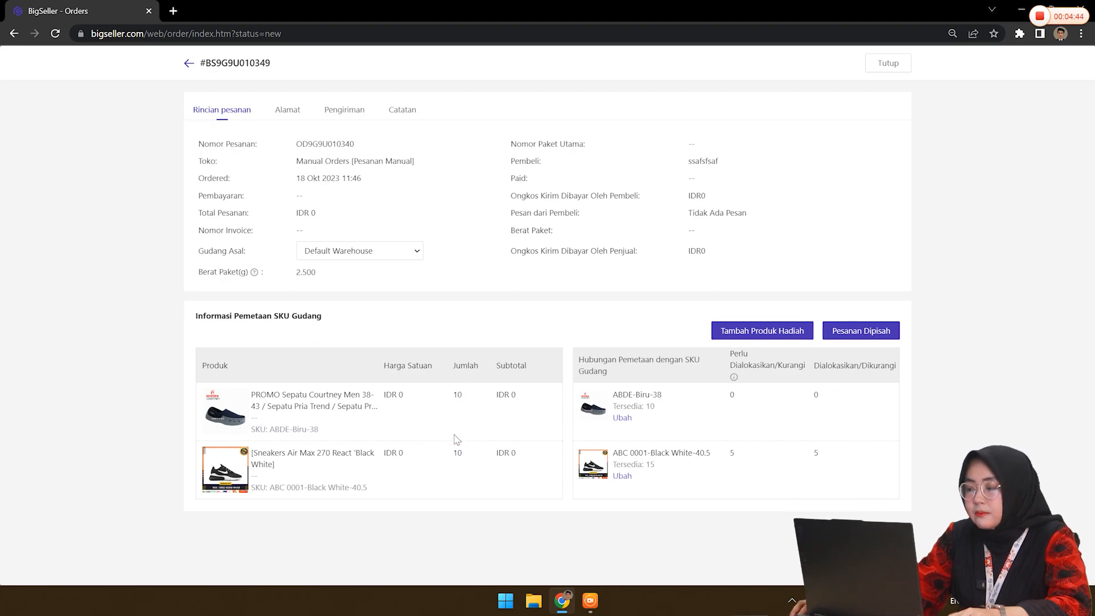
- Highlight the allocations: 0 for ABDE-Biru-38 and 5 for Black White-40.5
{"action": "left_click_drag", "start_coordinate": [723, 397], "coordinate": [754, 403]}
{"action": "left_click_drag", "start_coordinate": [728, 457], "coordinate": [743, 460]}
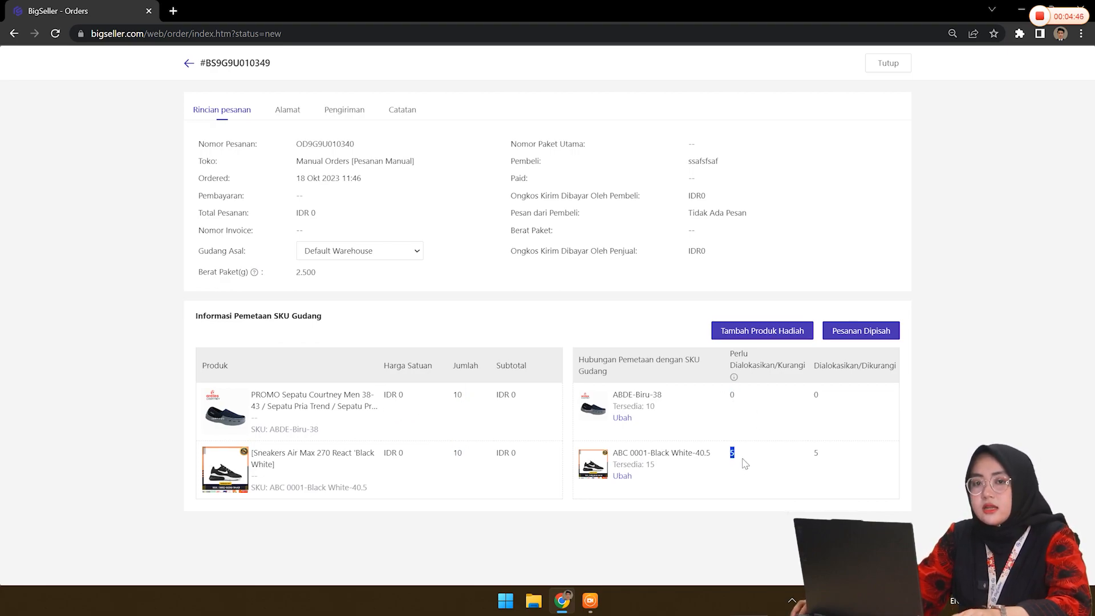
{"action": "left_click", "coordinate": [744, 418]}
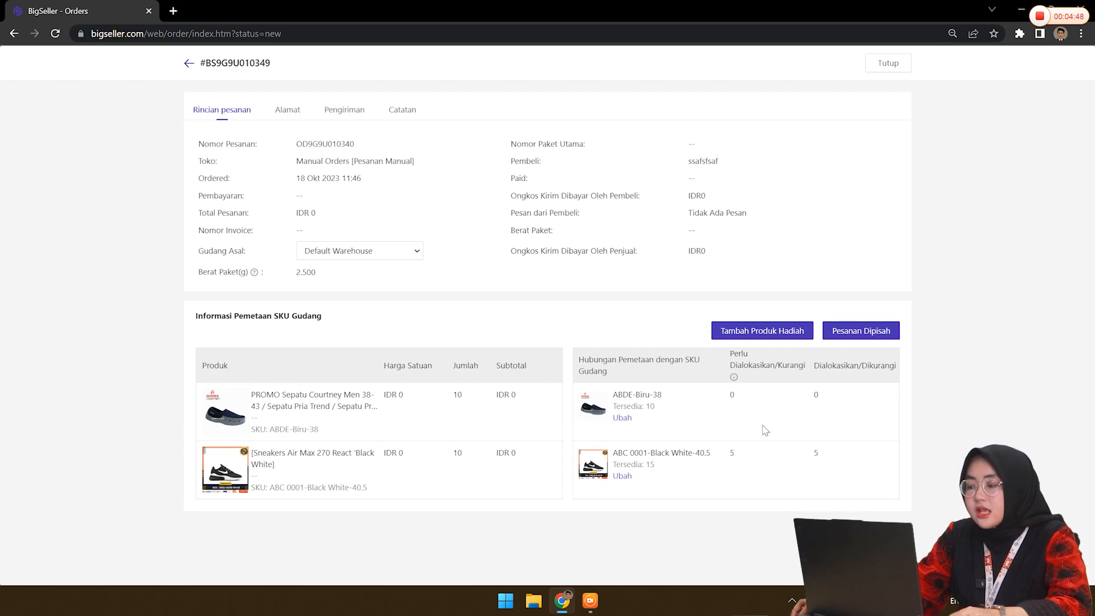
{"action": "left_click_drag", "start_coordinate": [724, 458], "coordinate": [752, 458]}
{"action": "left_click_drag", "start_coordinate": [716, 402], "coordinate": [750, 408]}
{"action": "left_click", "coordinate": [751, 402]}
{"action": "left_click", "coordinate": [743, 408]}
{"action": "left_click", "coordinate": [738, 427]}
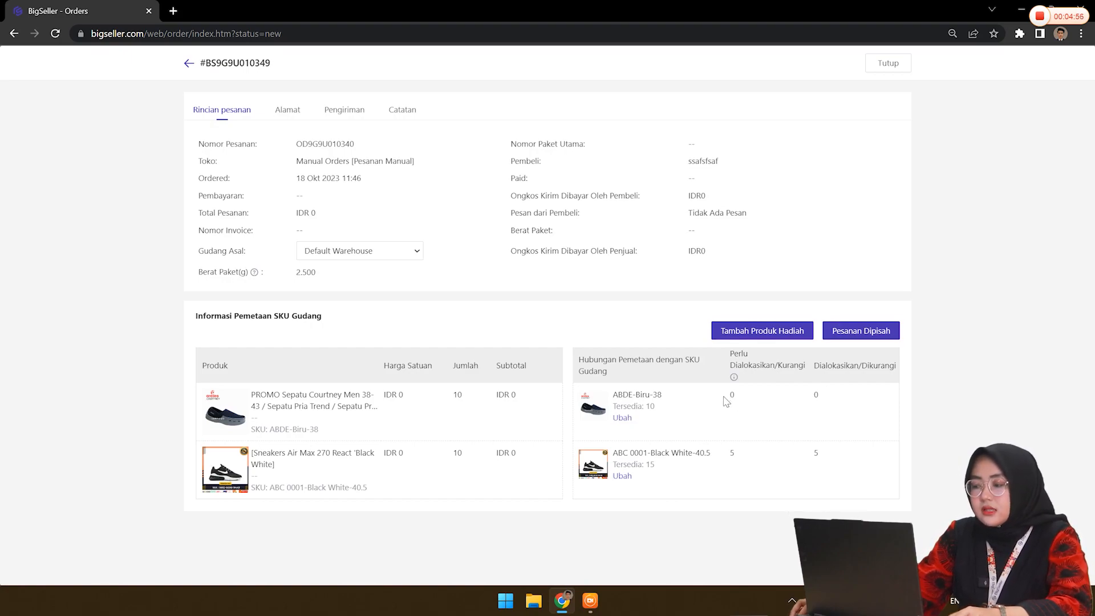
{"action": "left_click_drag", "start_coordinate": [728, 402], "coordinate": [738, 403]}
{"action": "left_click_drag", "start_coordinate": [724, 452], "coordinate": [740, 458]}
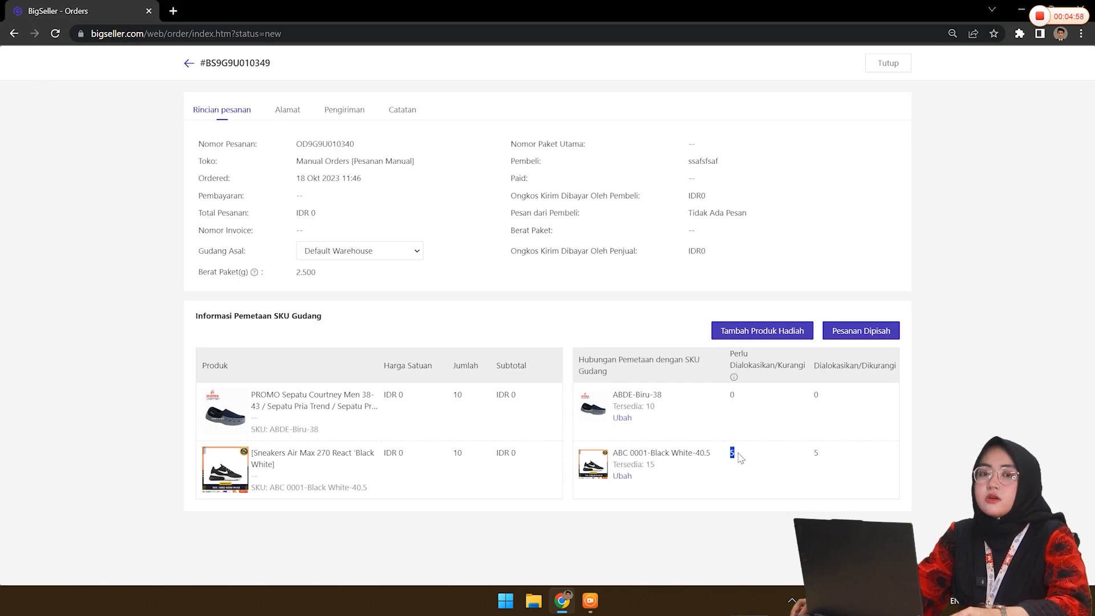